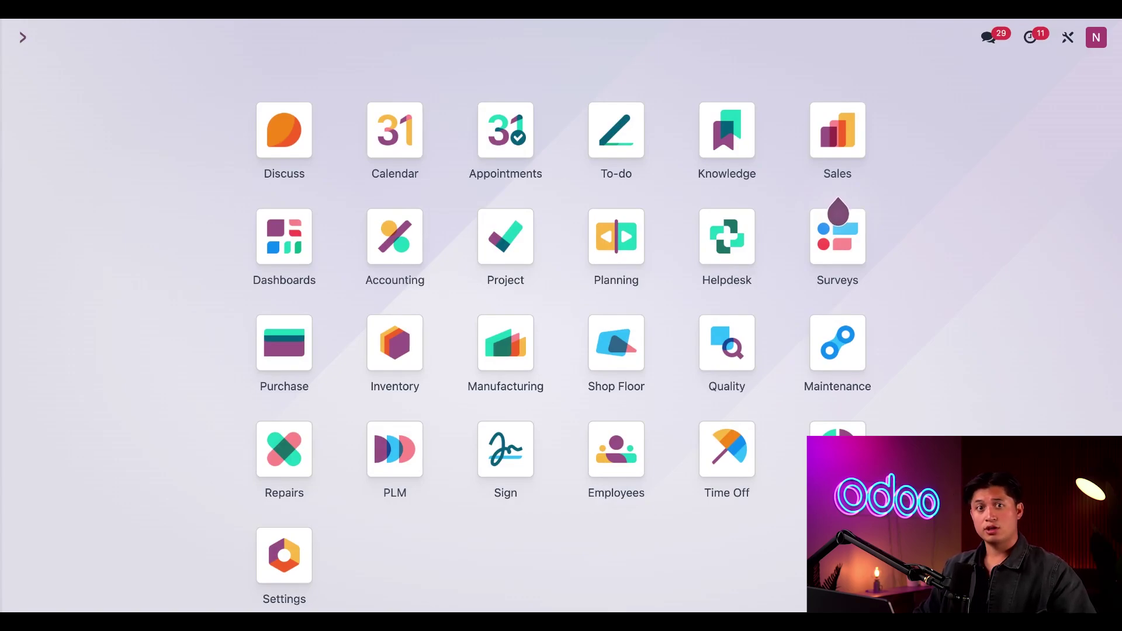
# Step: Open the Main Warehouse settings from Inventory's warehouse configuration
pyautogui.click(412, 358)
pyautogui.click(443, 41)
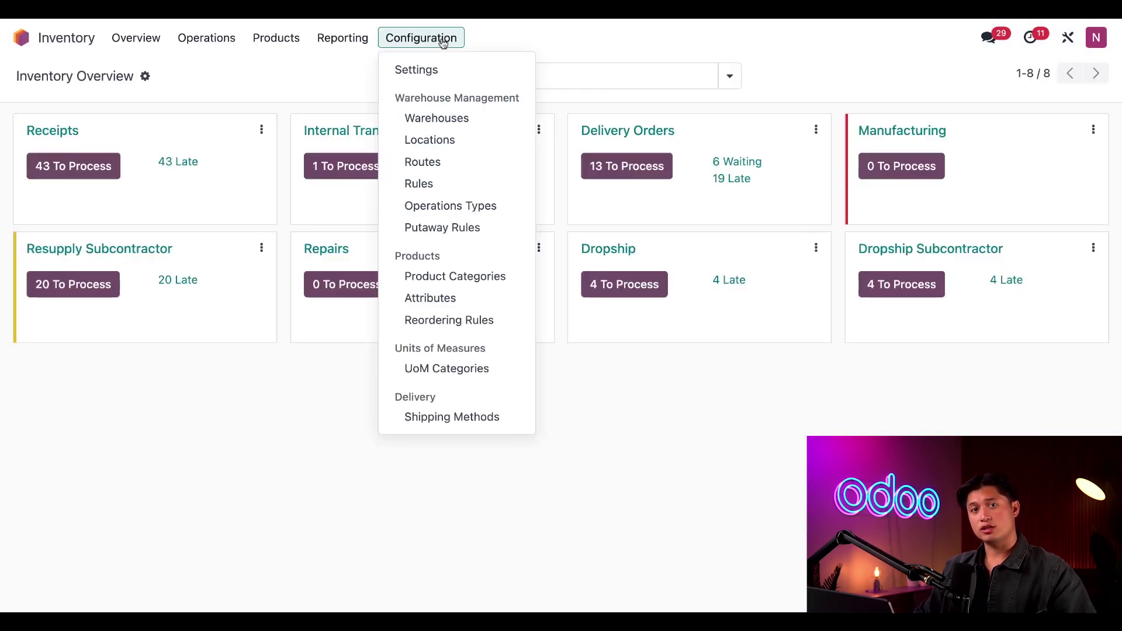
pyautogui.click(451, 118)
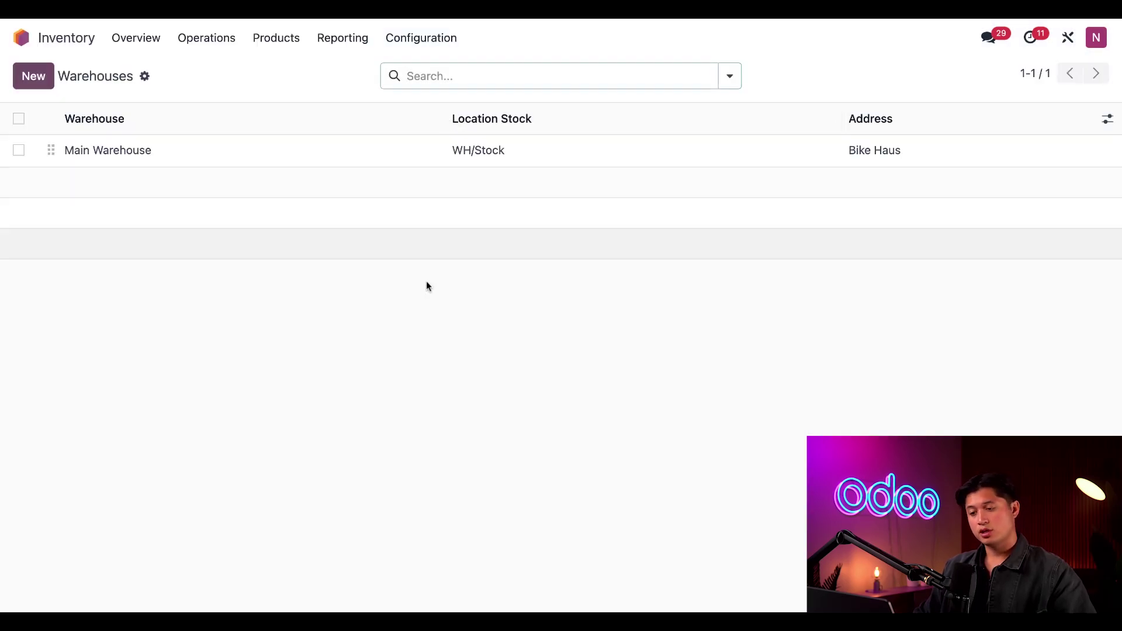
pyautogui.click(203, 160)
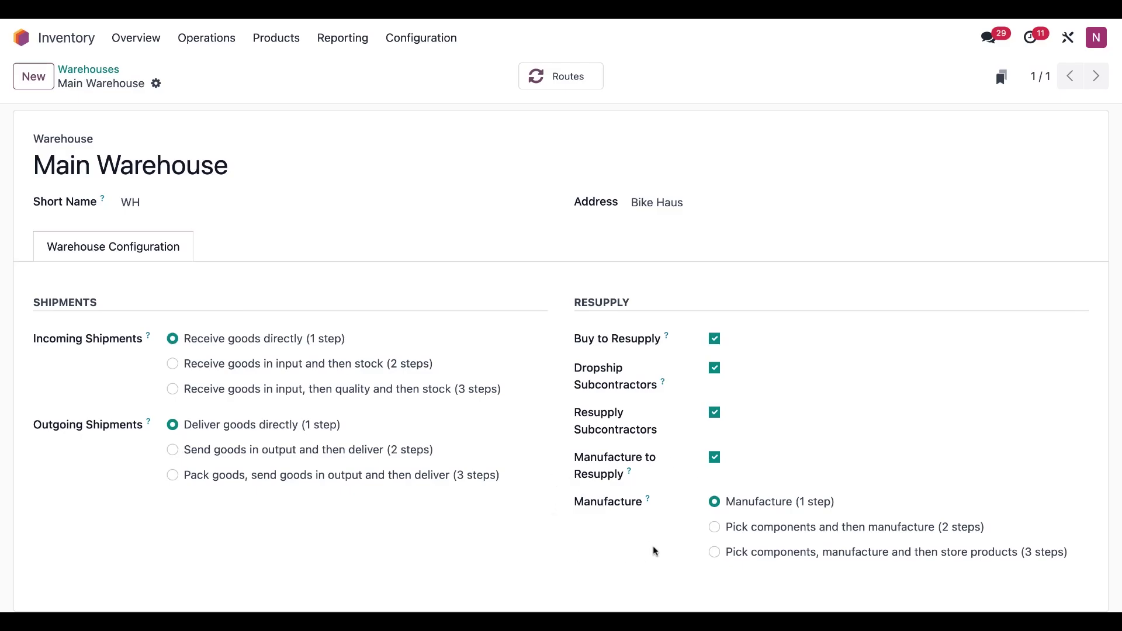
# Step: Review the Wooden Pole product's routes and logistics and its vendor details
pyautogui.click(277, 39)
pyautogui.click(287, 69)
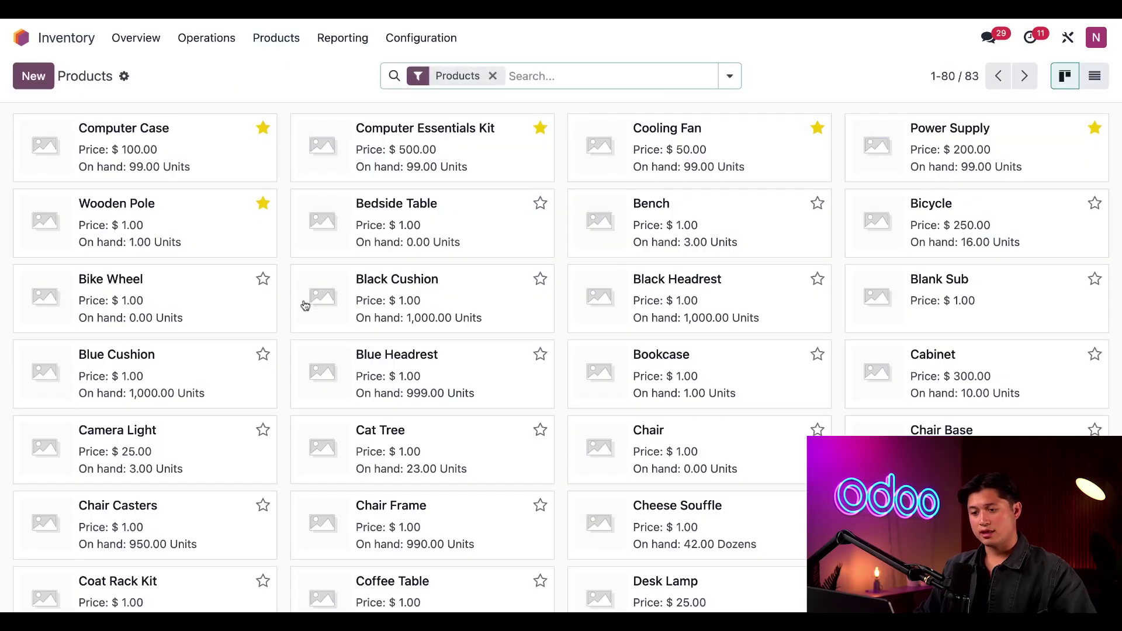
pyautogui.click(190, 220)
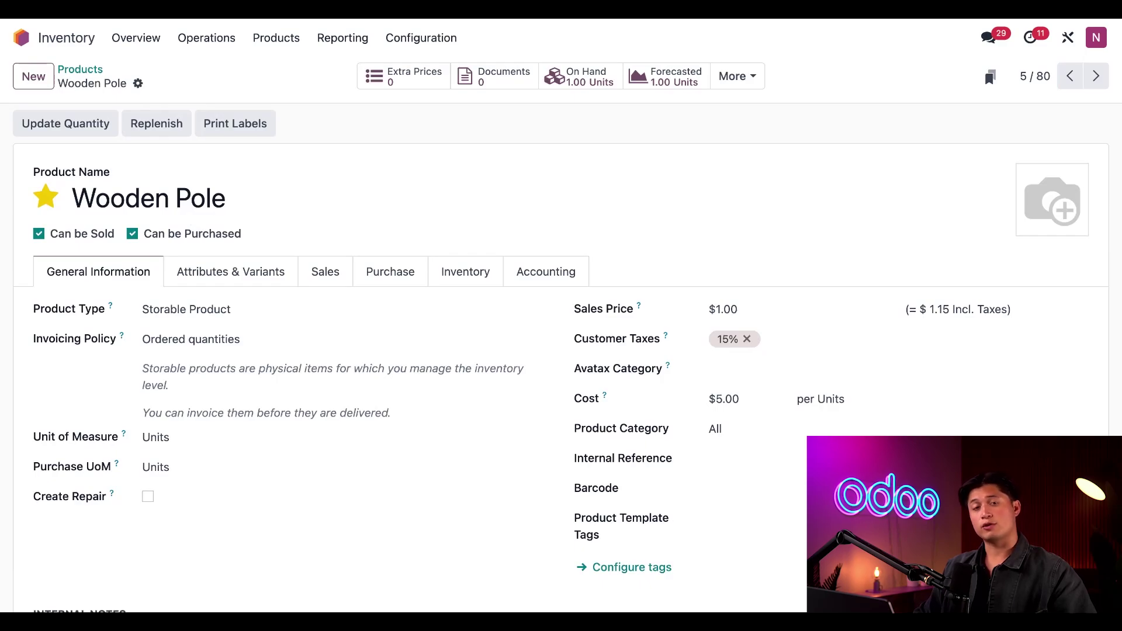
pyautogui.click(439, 285)
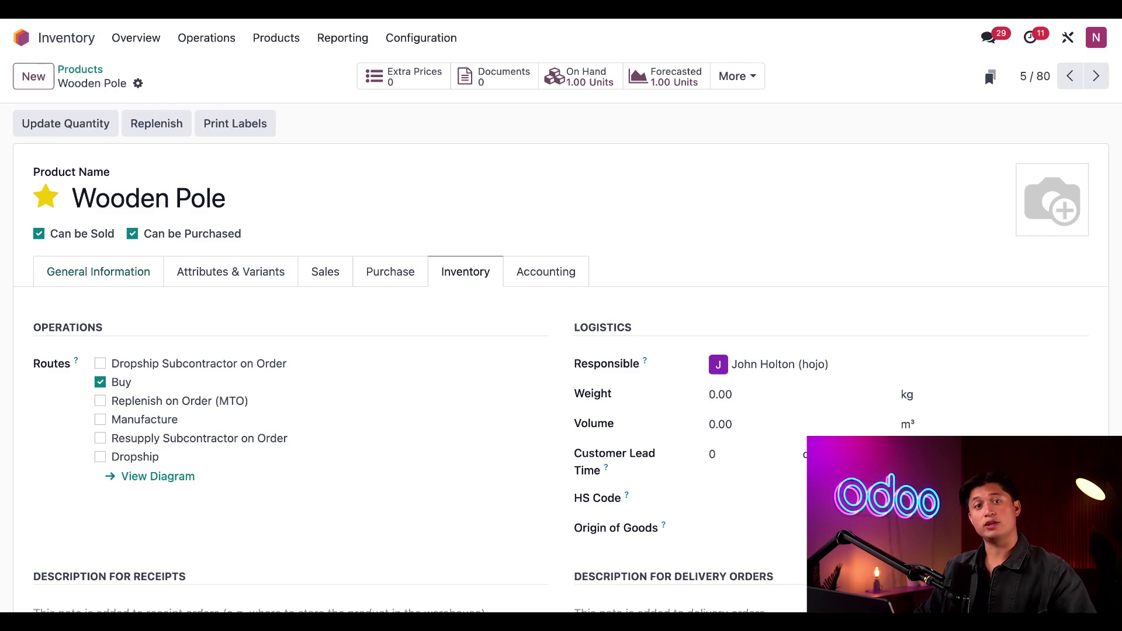
pyautogui.click(390, 271)
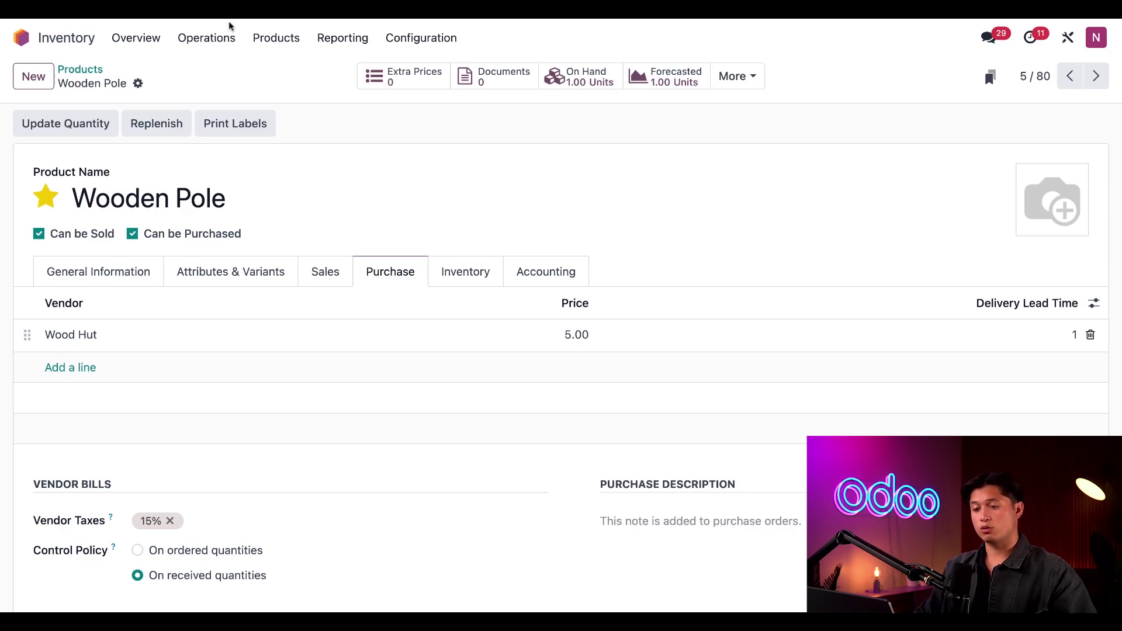
pyautogui.click(21, 37)
# Step: Create a new manufacturing order with product Coat Rack and confirm it as WH/MO/00403
pyautogui.click(517, 363)
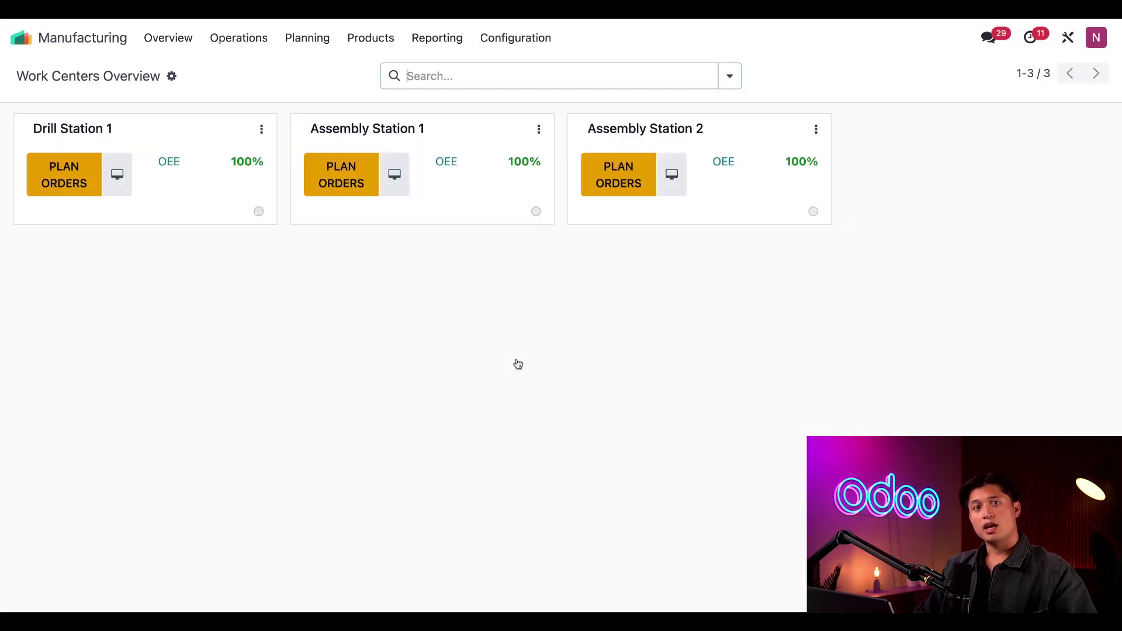
pyautogui.click(242, 38)
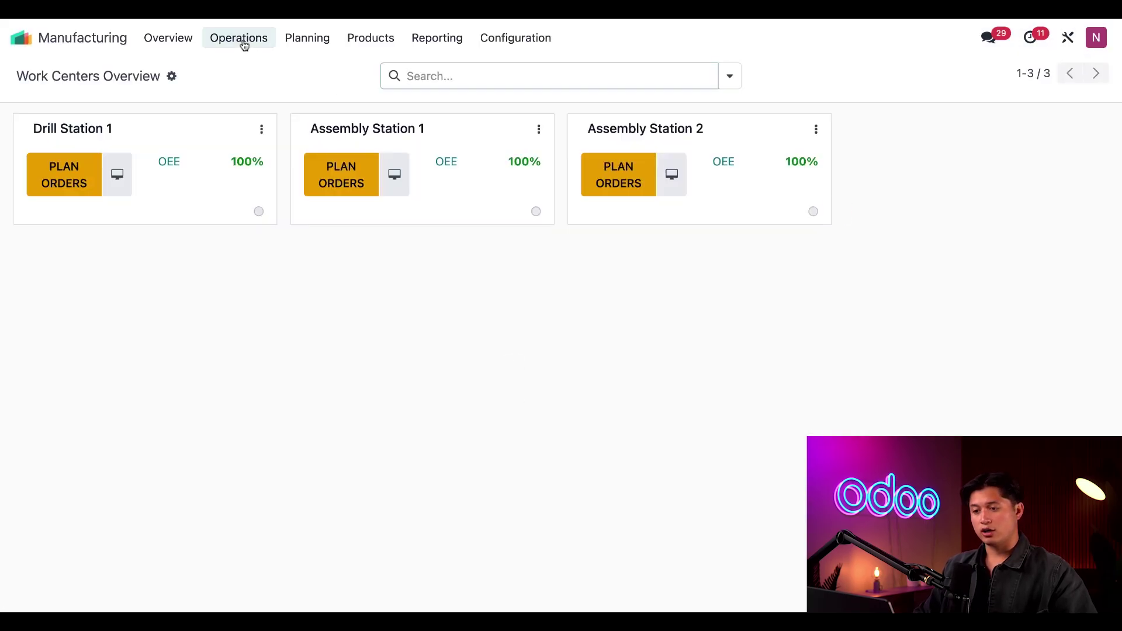
pyautogui.click(266, 76)
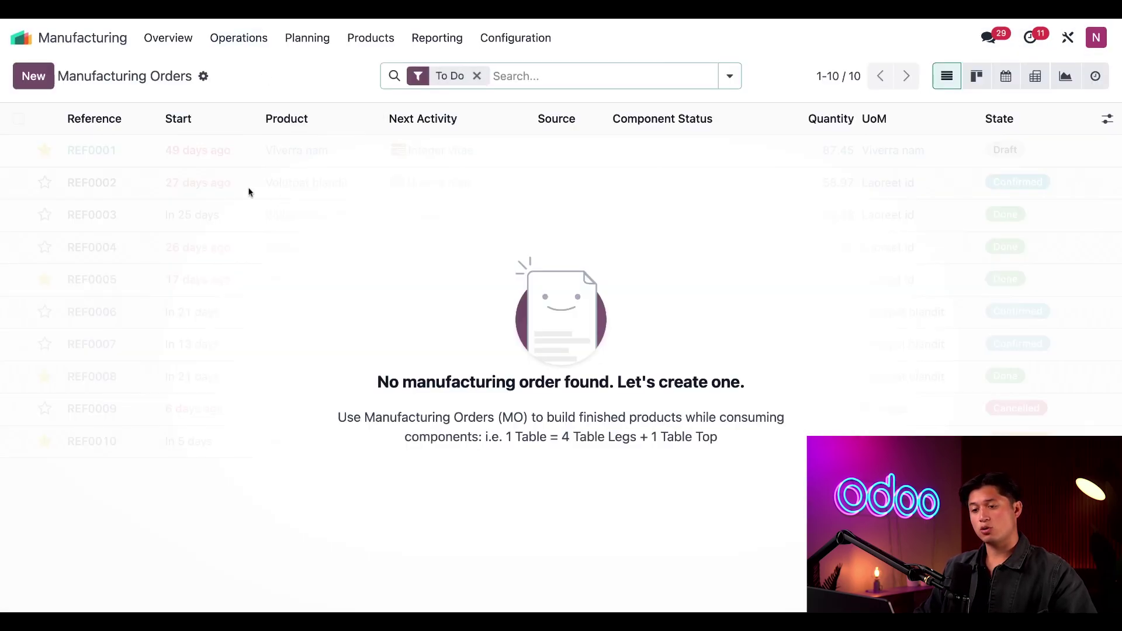
pyautogui.click(33, 76)
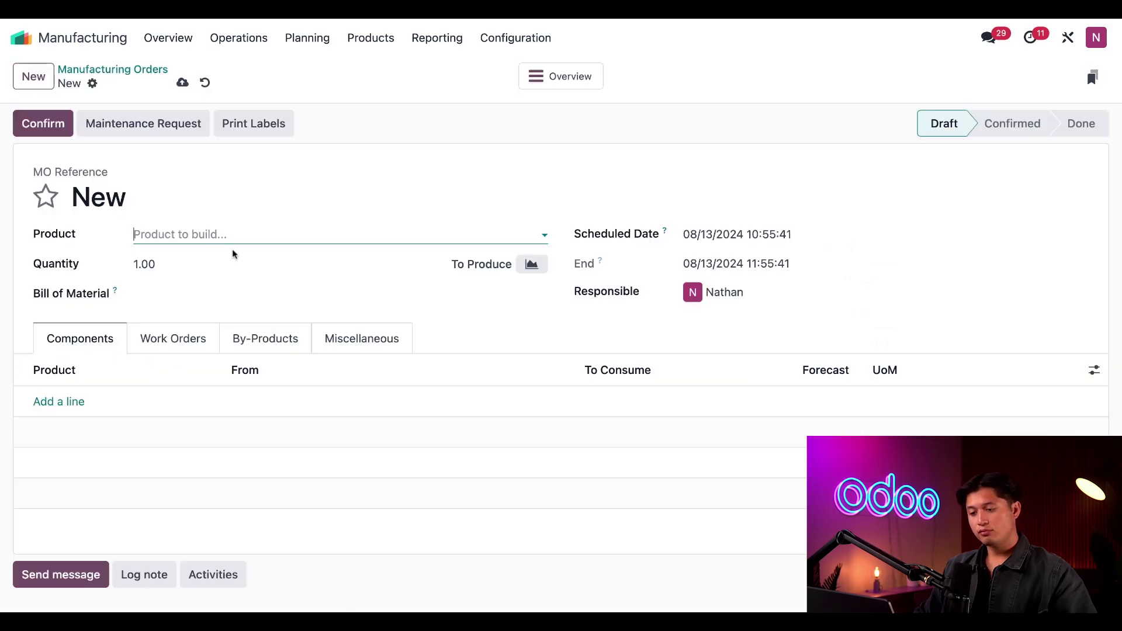
pyautogui.write('coa')
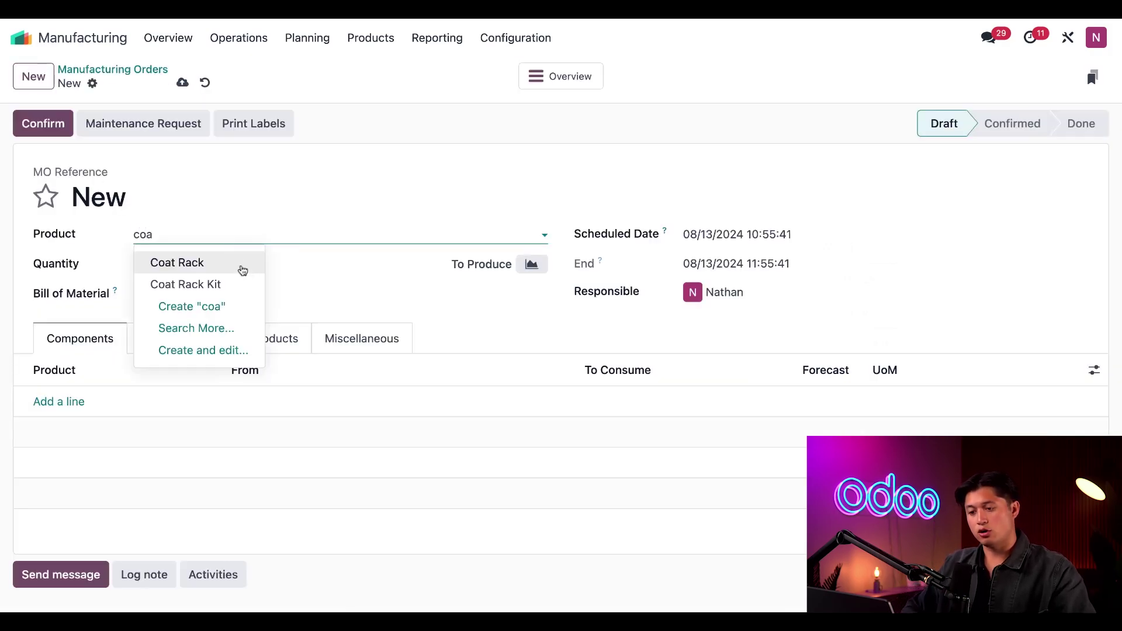
pyautogui.click(241, 268)
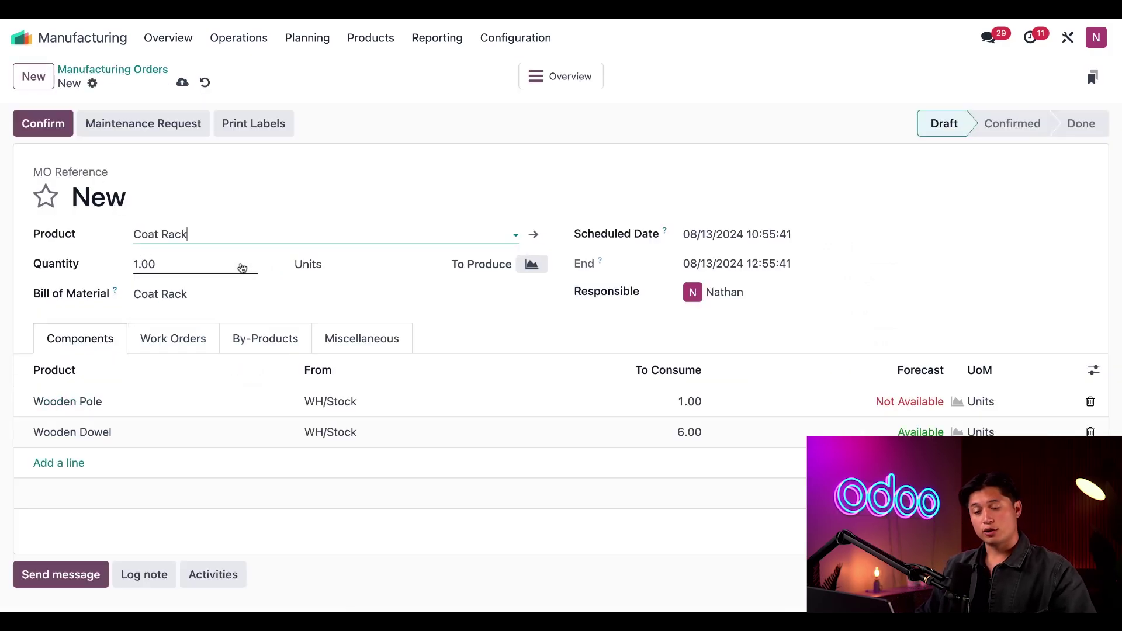
pyautogui.click(40, 124)
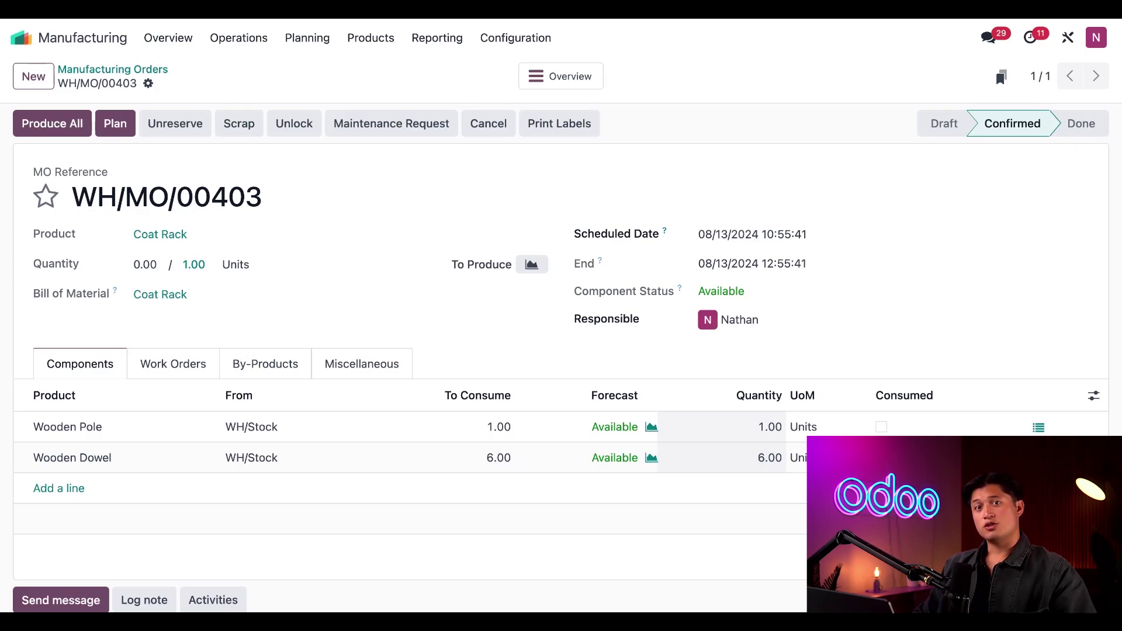
# Step: Scrap one Wooden Pole from WH/MO/00403 with Replenish Quantities ticked
pyautogui.click(245, 125)
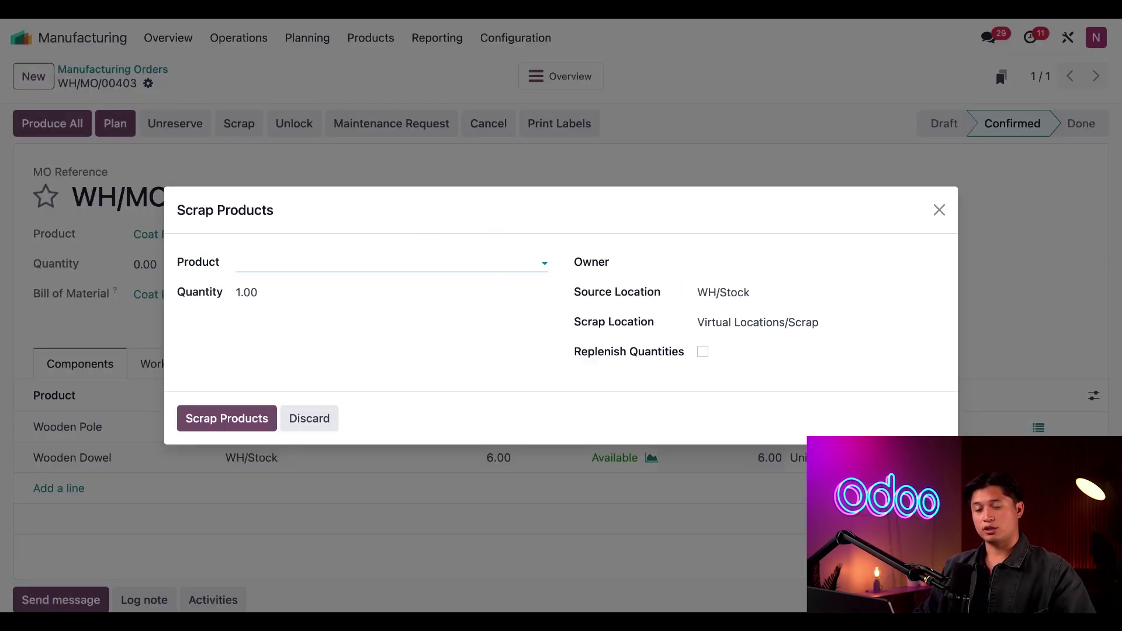
pyautogui.click(395, 260)
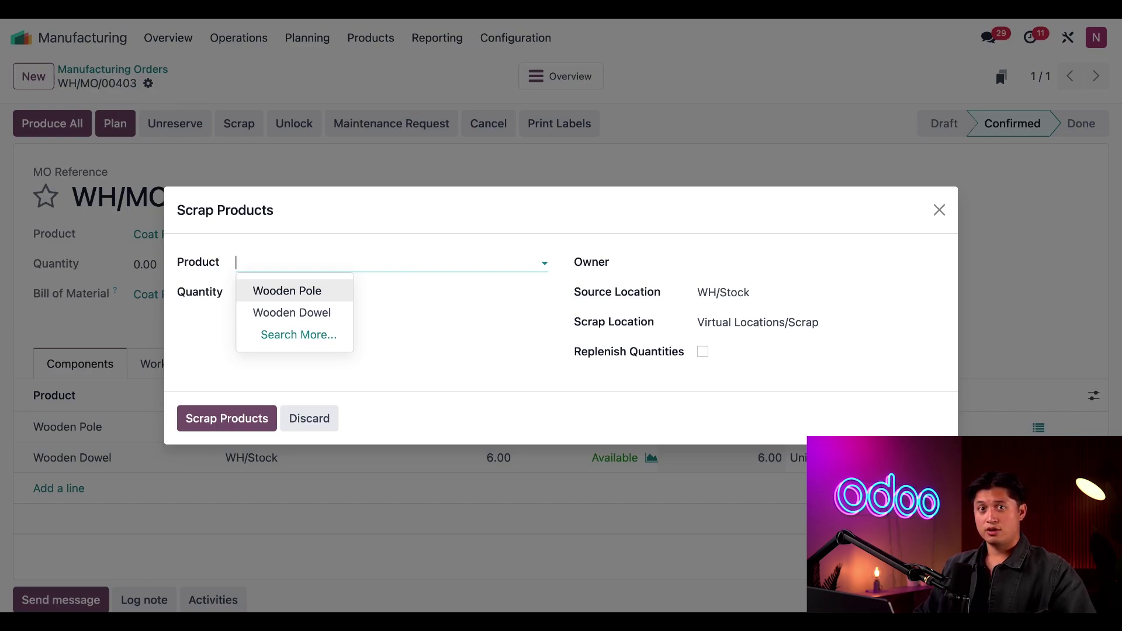
pyautogui.click(300, 292)
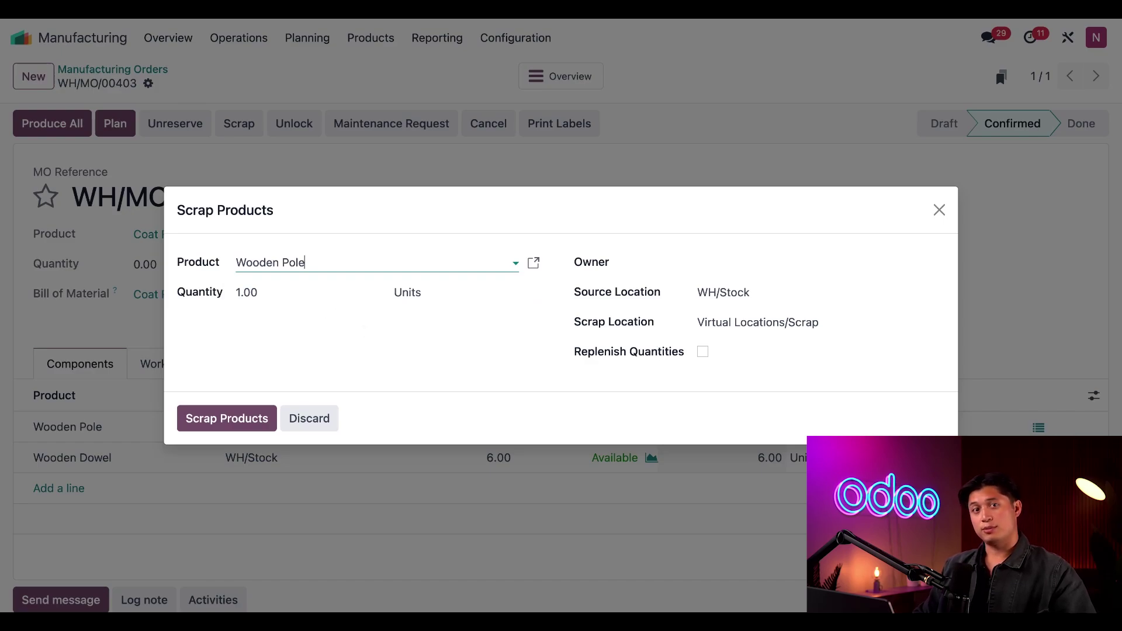
pyautogui.click(702, 352)
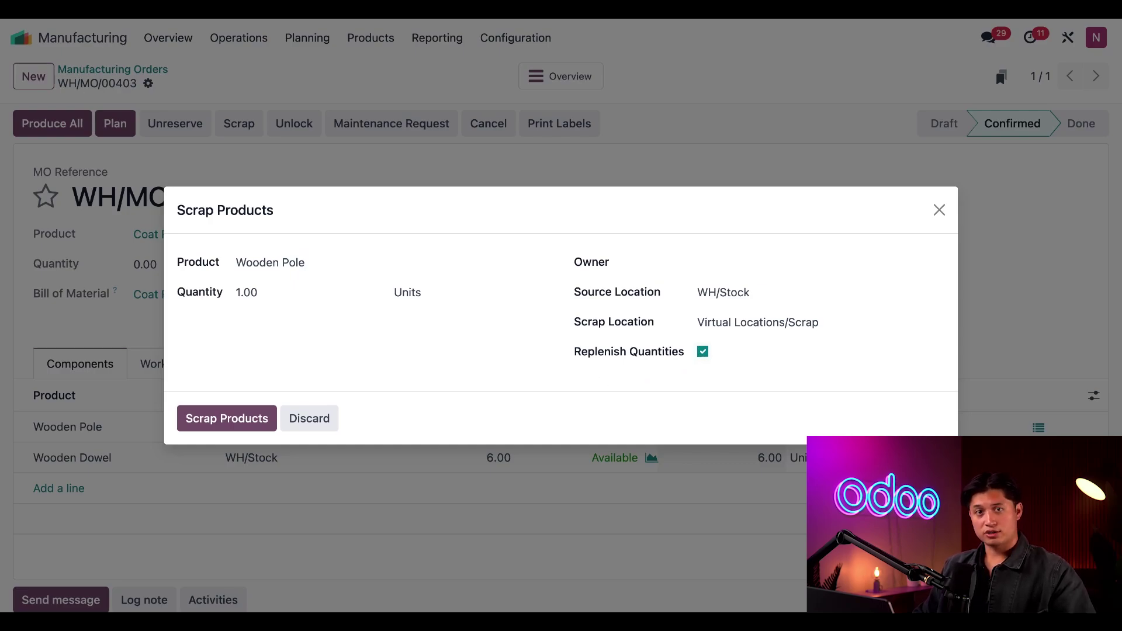
pyautogui.click(228, 418)
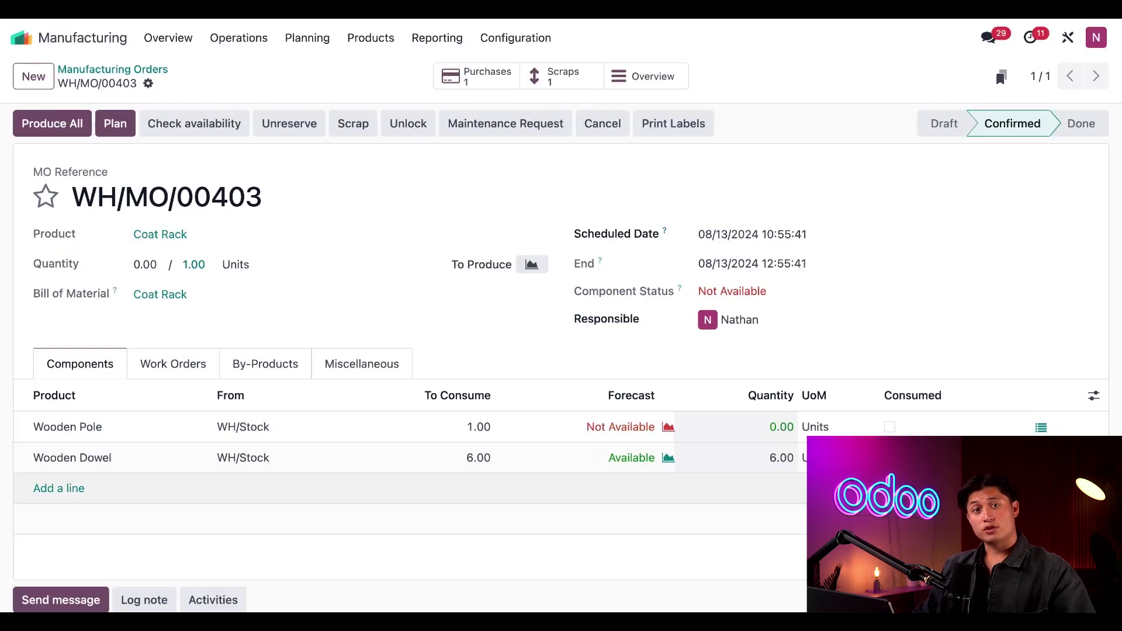
pyautogui.scroll(-3, 288, 491)
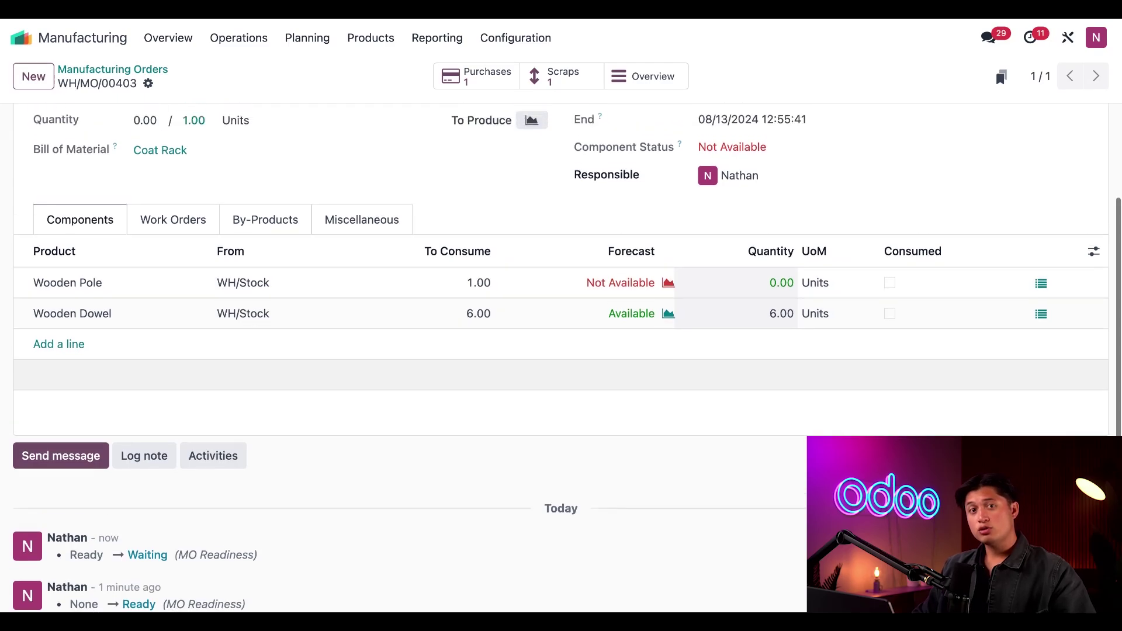
pyautogui.scroll(2, 561, 350)
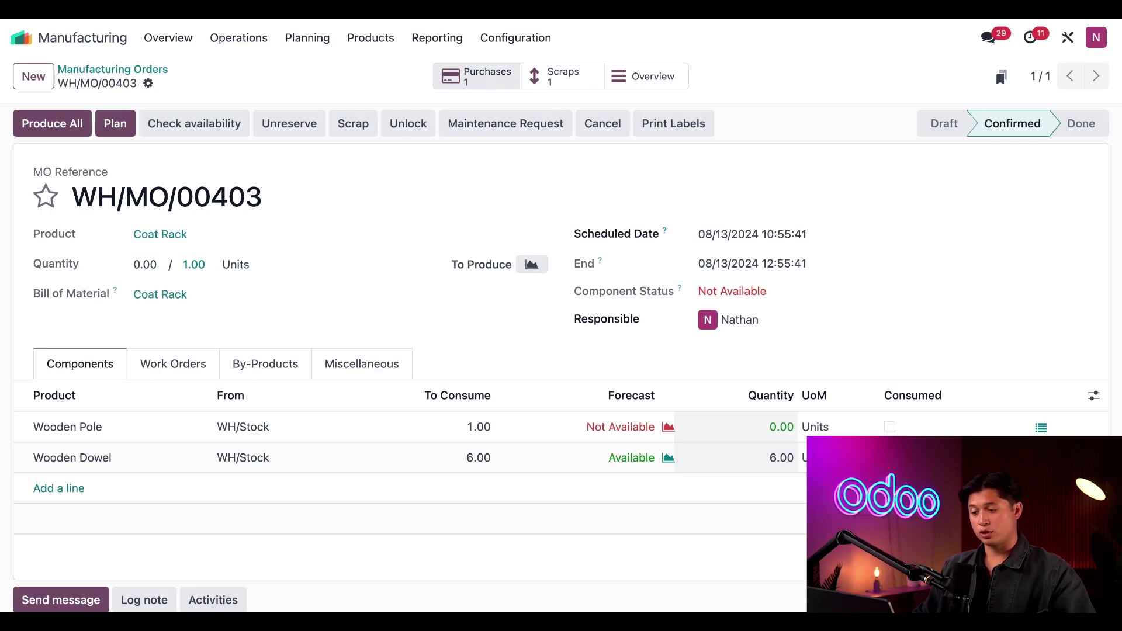
# Step: Confirm the Wood Hut quote for the Wooden Pole and validate its receipt
pyautogui.click(476, 76)
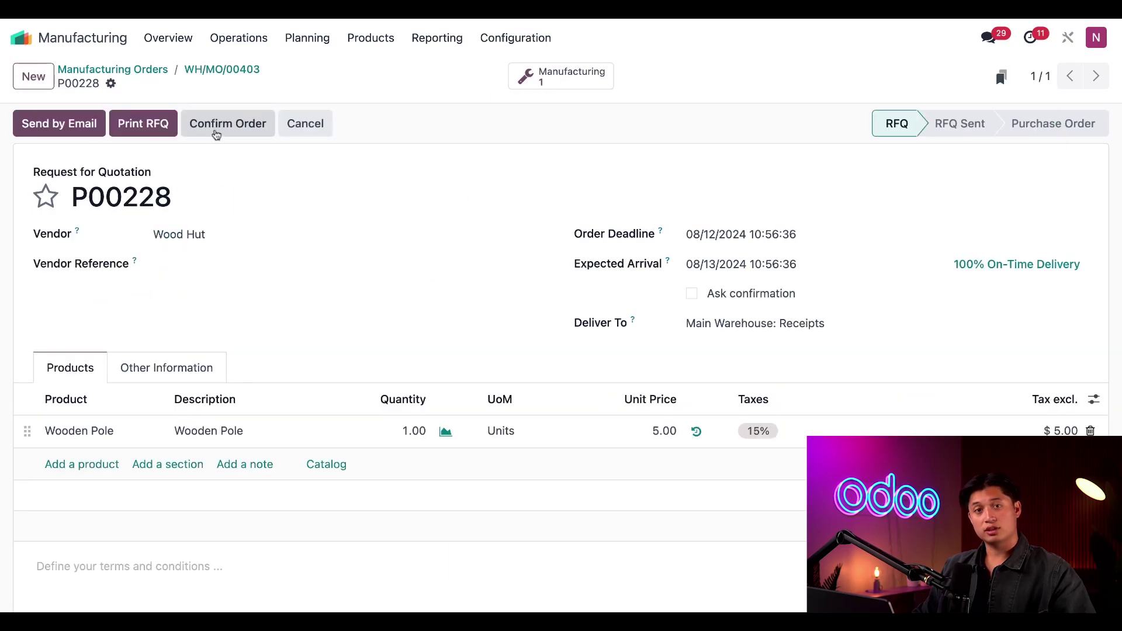
pyautogui.click(216, 134)
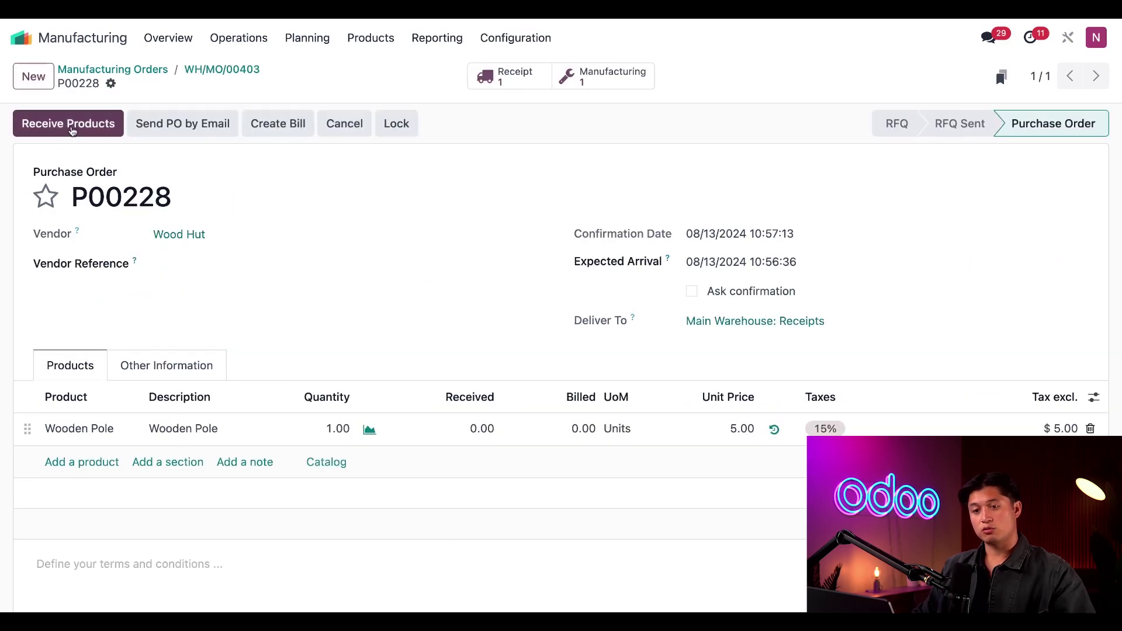
pyautogui.click(70, 127)
pyautogui.click(71, 128)
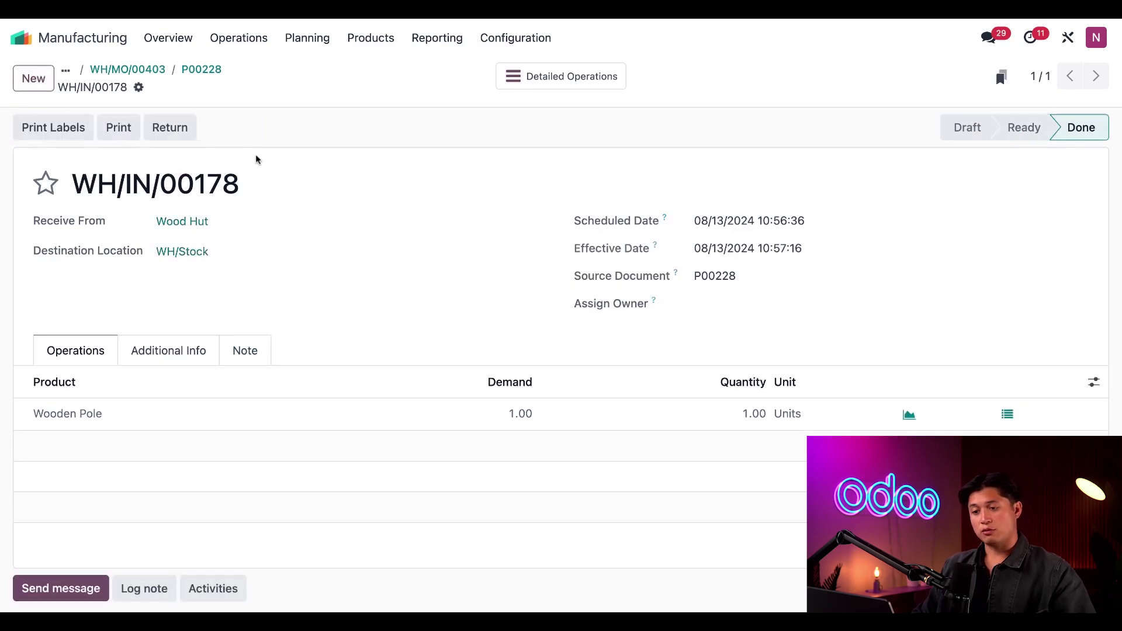
# Step: Return to Coat Rack order WH/MO/00403 and review its components
pyautogui.click(136, 70)
pyautogui.scroll(-1, 343, 259)
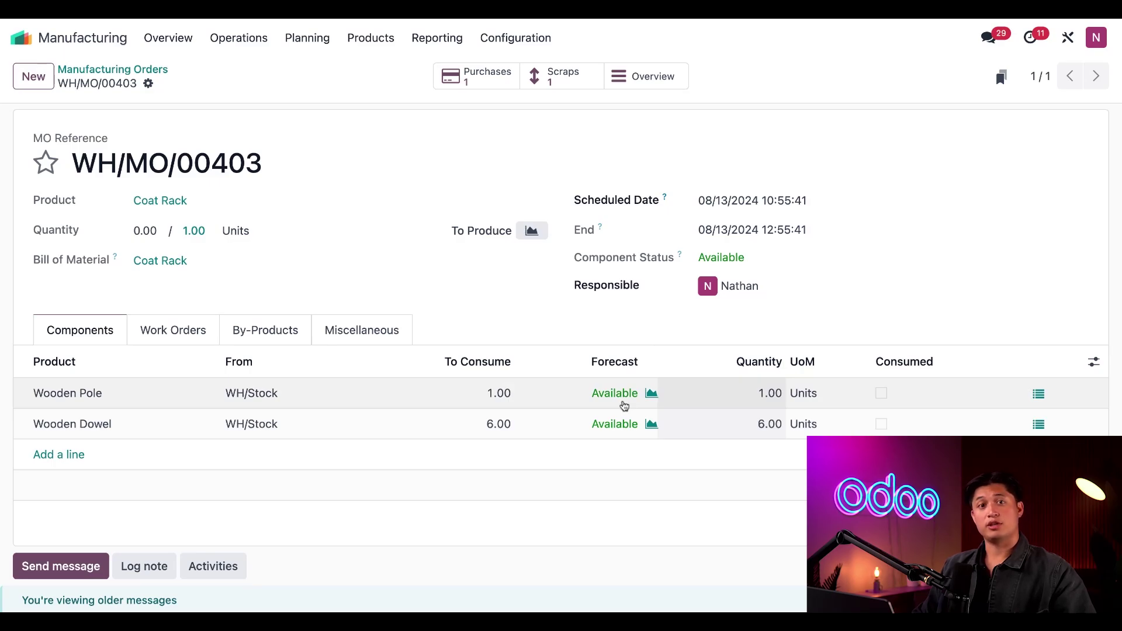
pyautogui.scroll(-5, 625, 405)
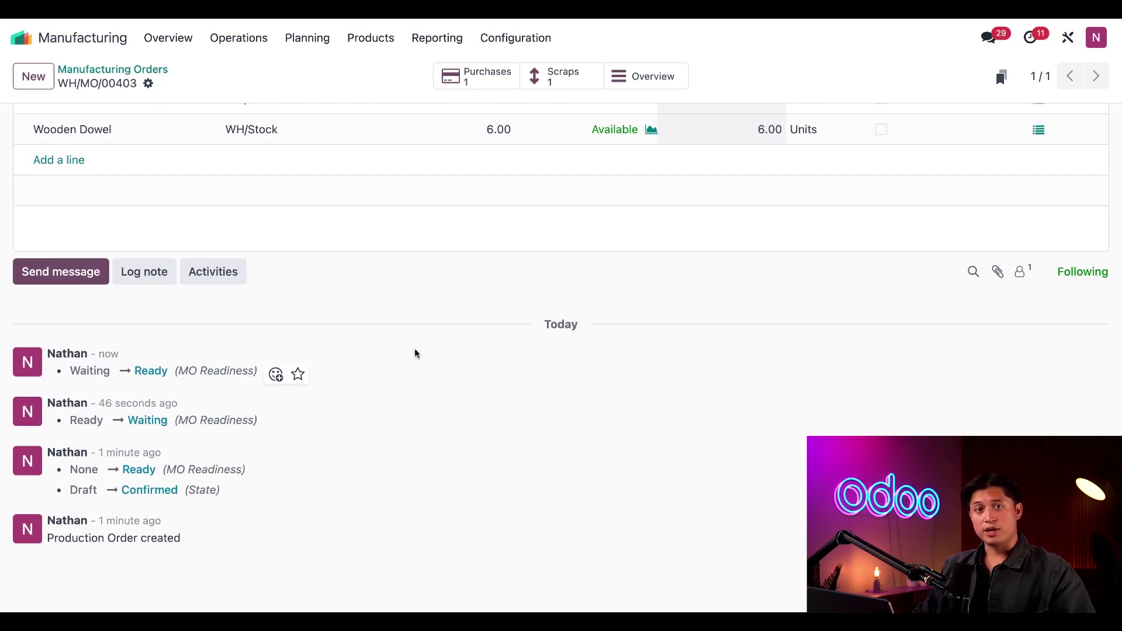
pyautogui.scroll(4, 415, 354)
pyautogui.scroll(2, 561, 351)
# Step: Produce the full 1.00 Coat Rack quantity on WH/MO/00403, marking it Done
pyautogui.click(72, 132)
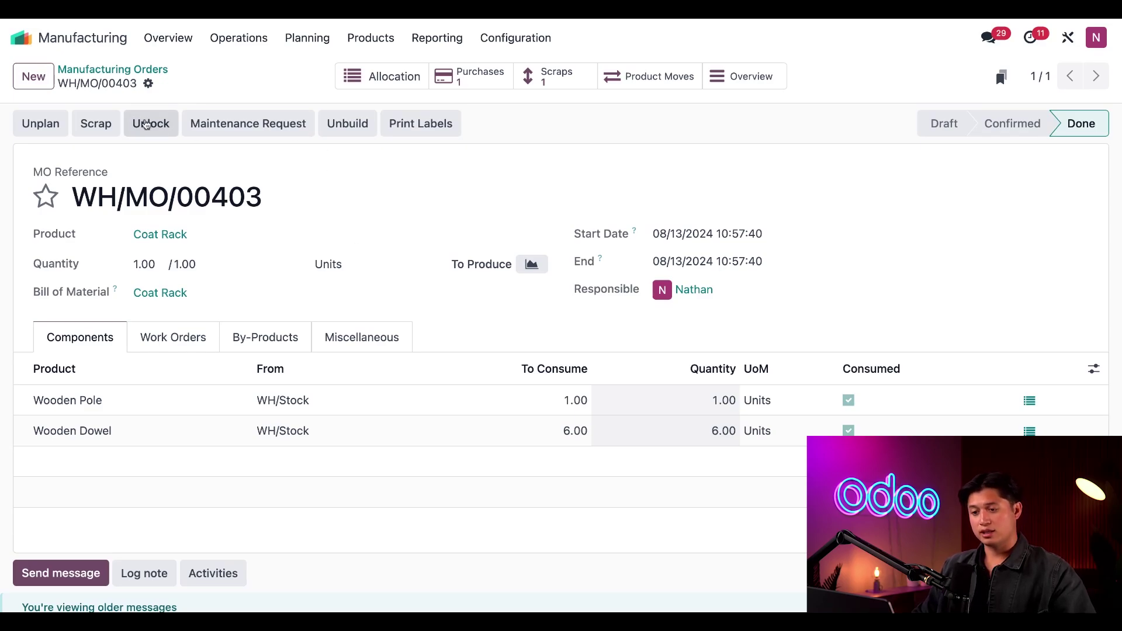
# Step: Scrap the finished Coat Rack from WH/MO/00403 with Replenish Quantities ticked
pyautogui.click(96, 123)
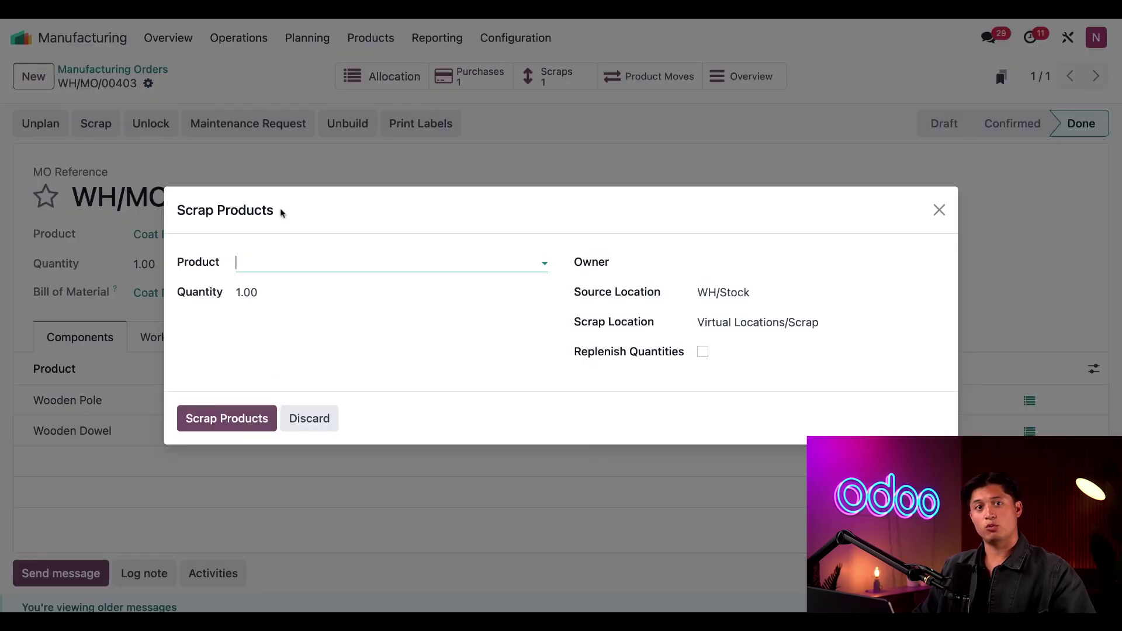
pyautogui.click(328, 263)
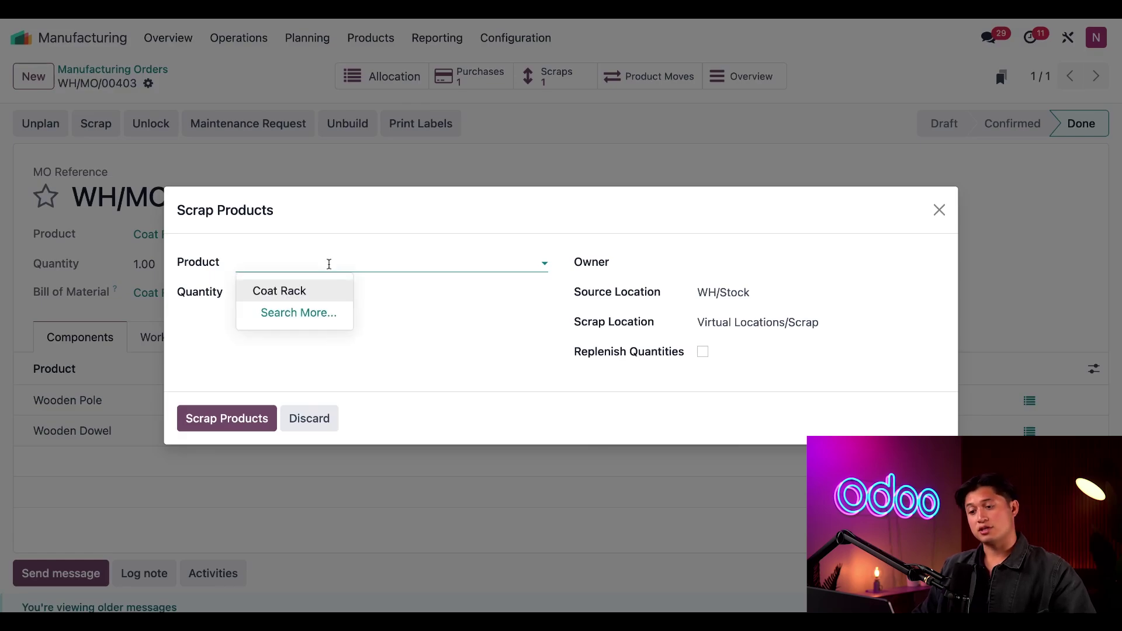
pyautogui.click(311, 301)
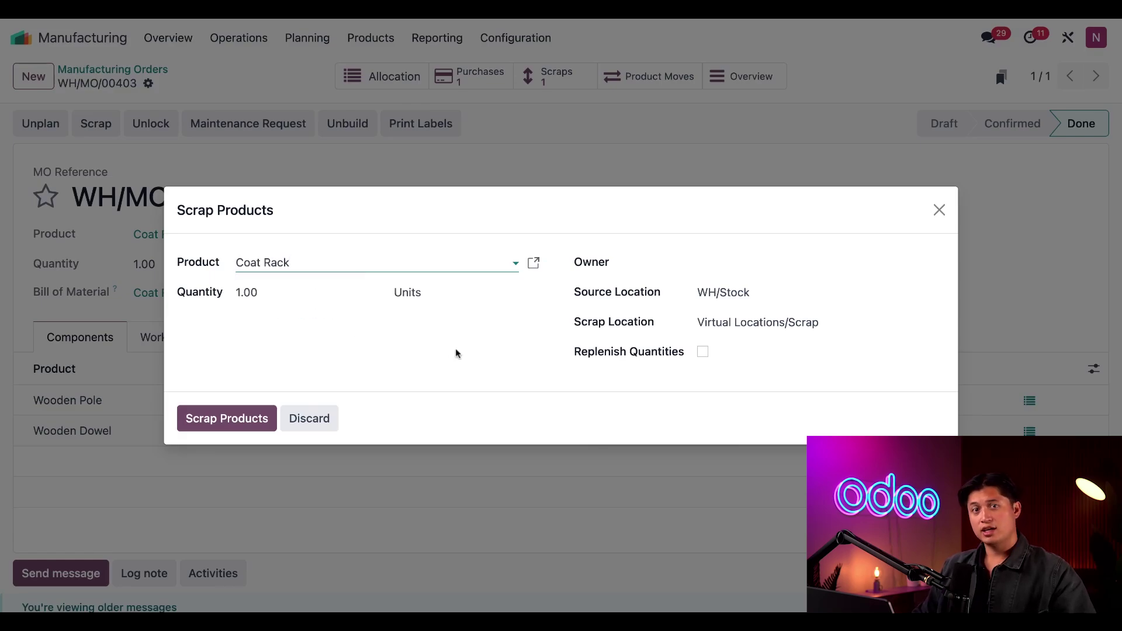
pyautogui.click(702, 352)
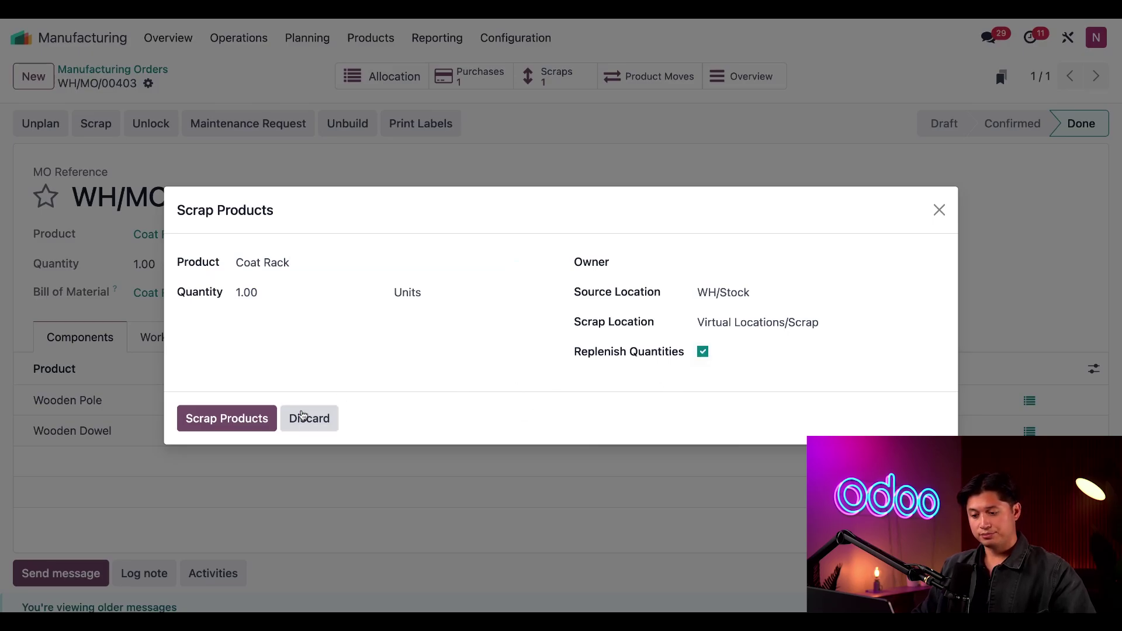
pyautogui.click(237, 420)
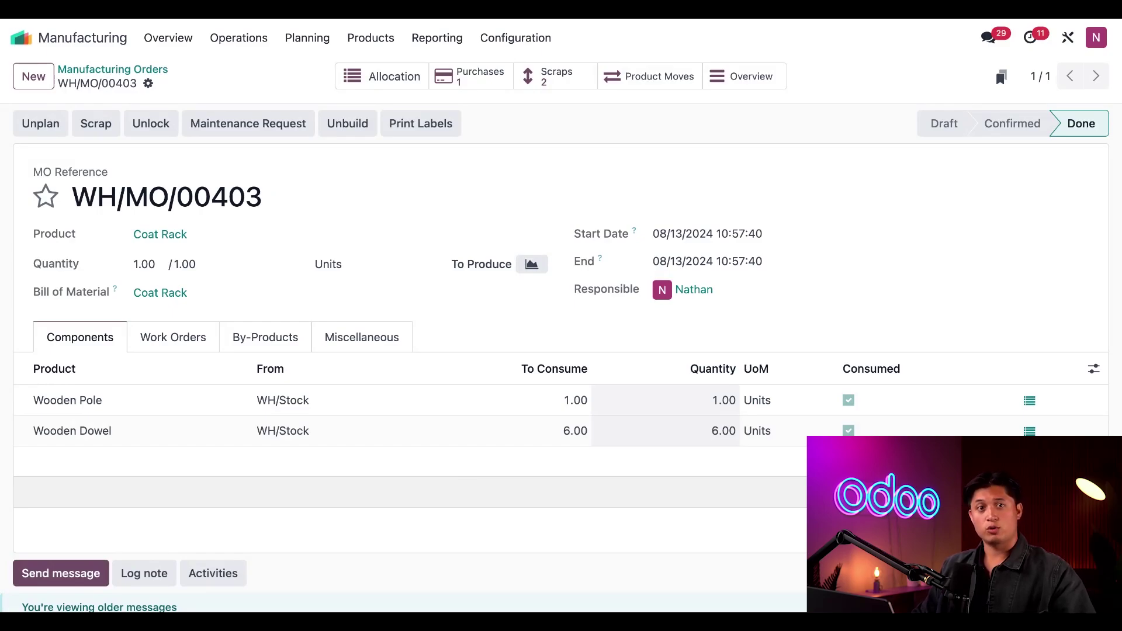
# Step: Open the replacement Coat Rack order WH/MO/00404 from the Manufacturing Orders list
pyautogui.click(236, 38)
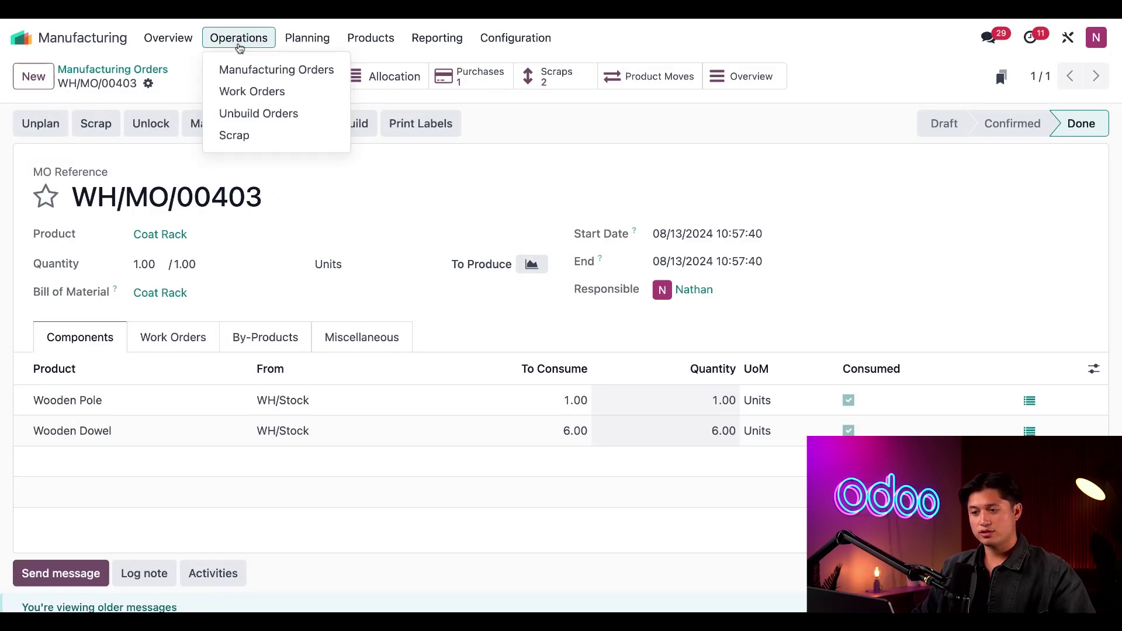
pyautogui.click(257, 69)
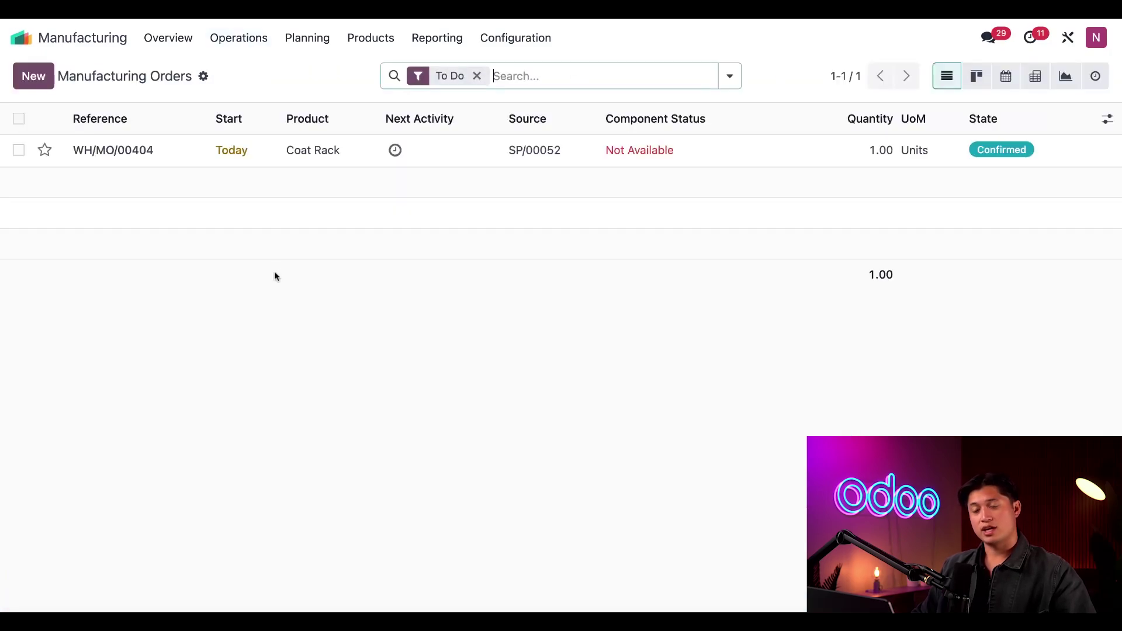
pyautogui.click(313, 151)
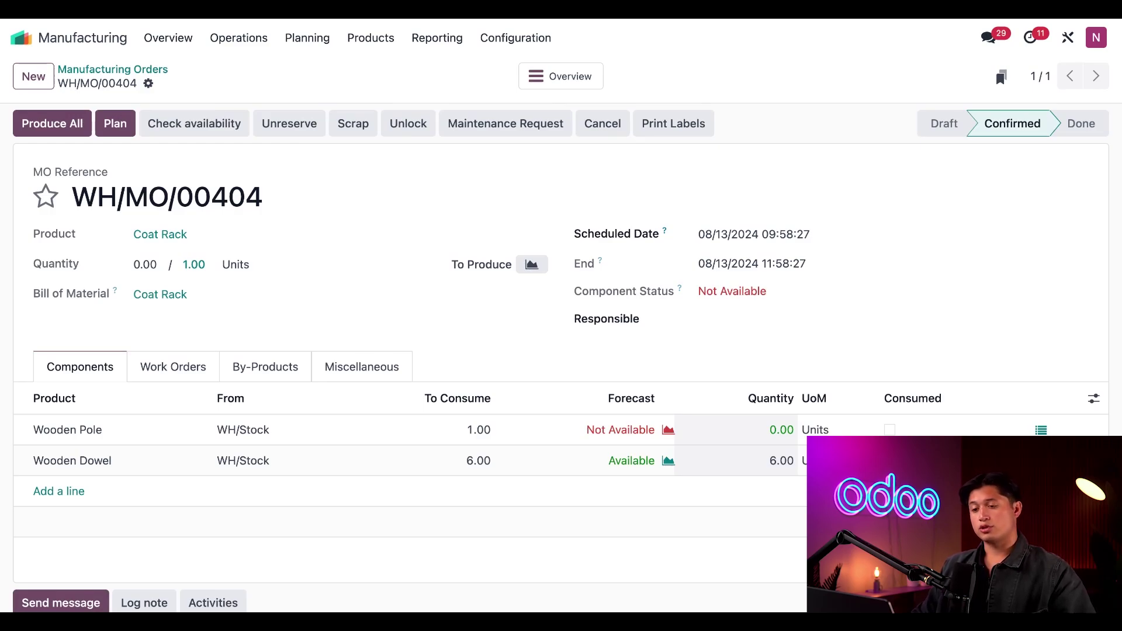
# Step: Set Main Warehouse manufacturing to Pick components and then manufacture (2 steps) and save
pyautogui.click(21, 37)
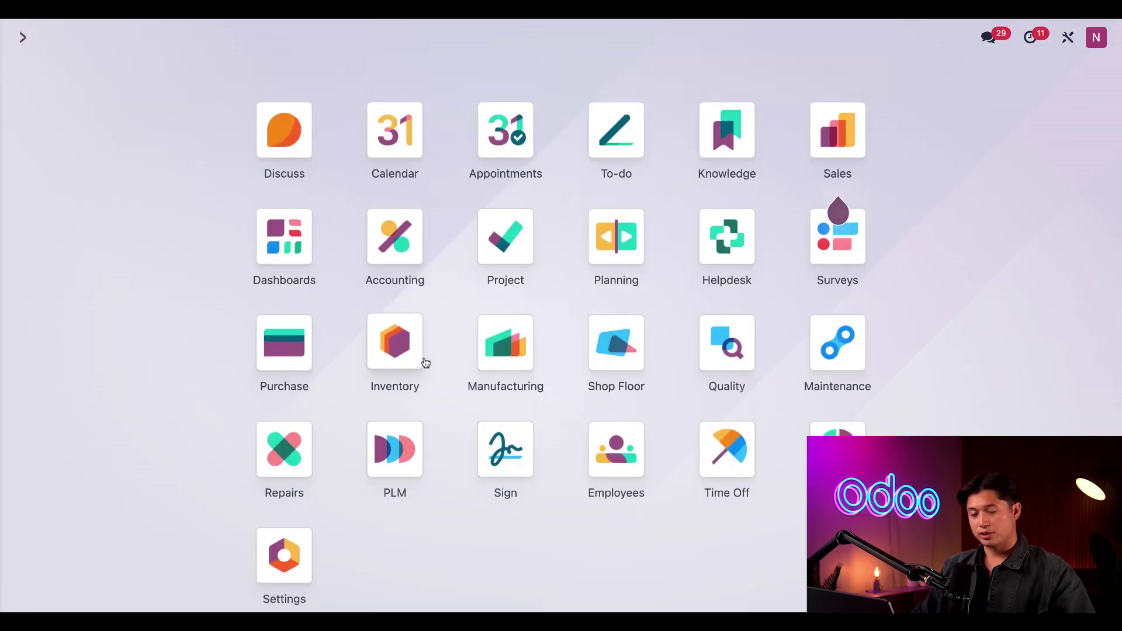
pyautogui.click(418, 359)
pyautogui.click(427, 43)
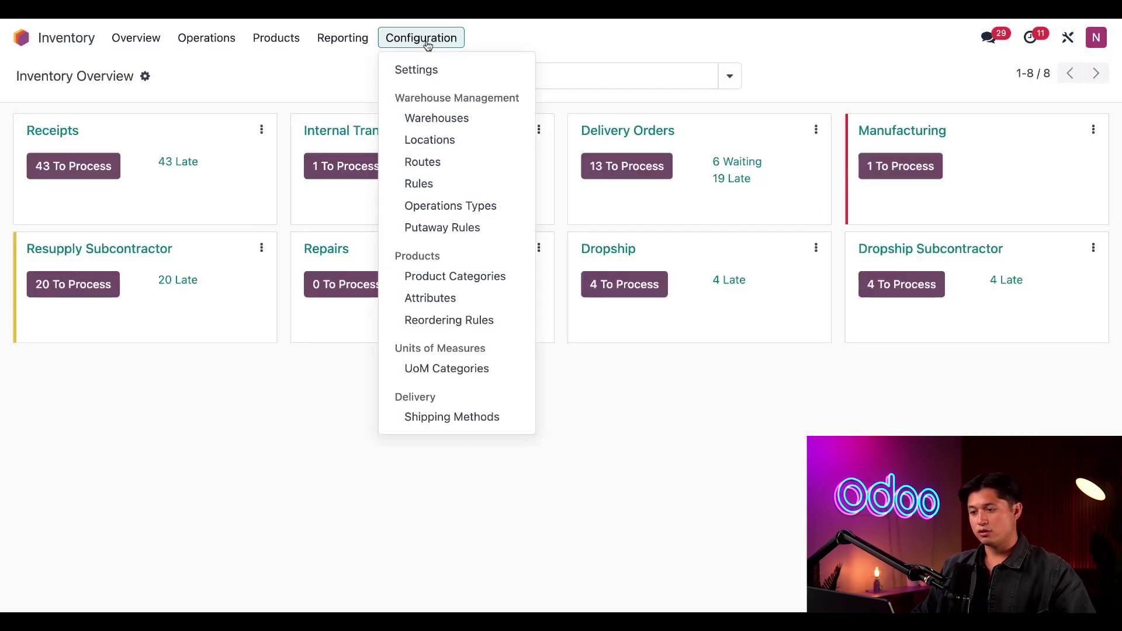
pyautogui.click(443, 118)
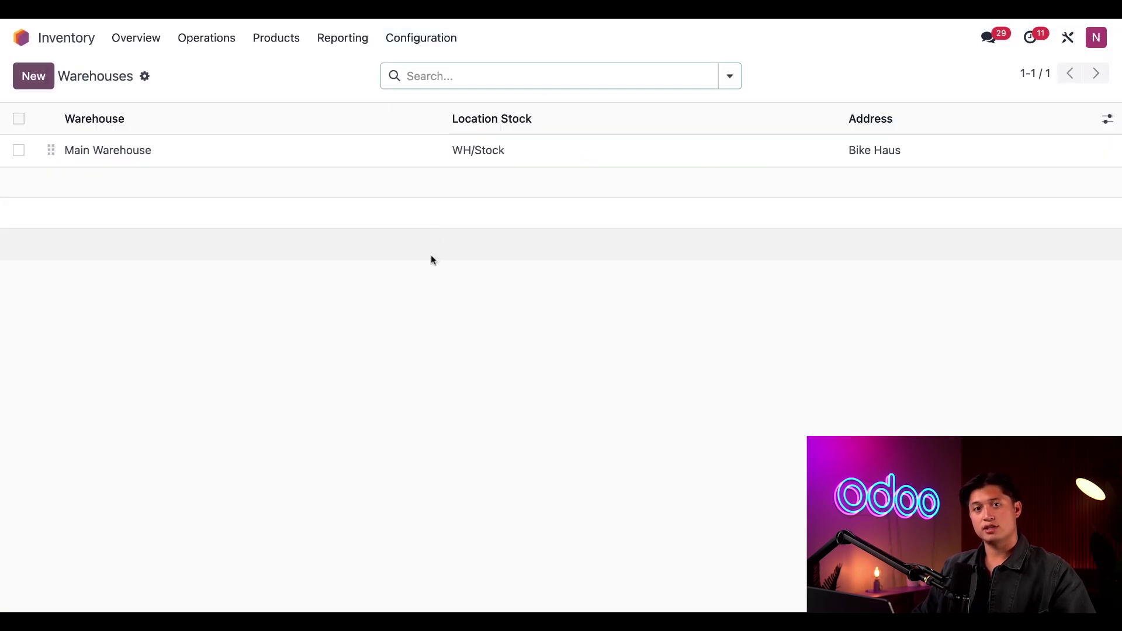
pyautogui.click(291, 154)
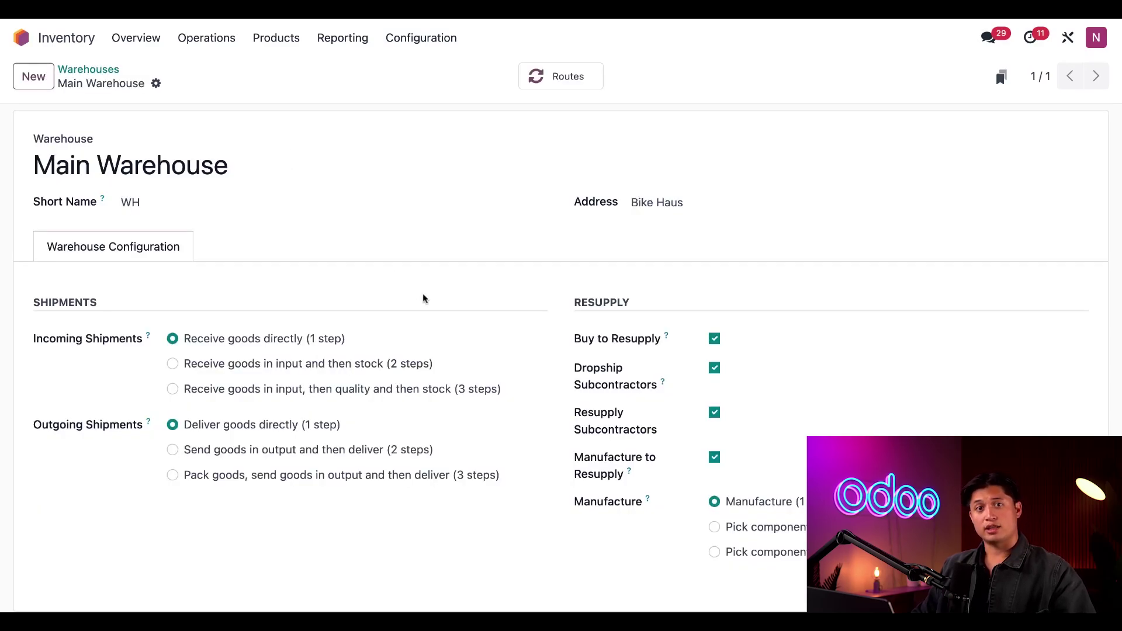
pyautogui.click(715, 528)
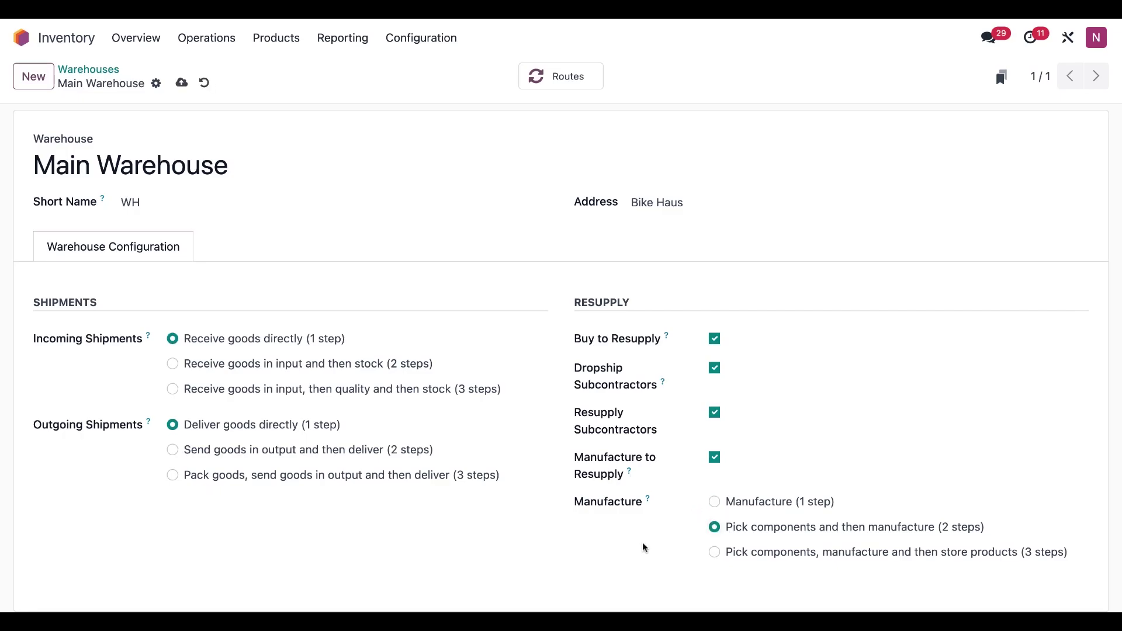
pyautogui.click(179, 84)
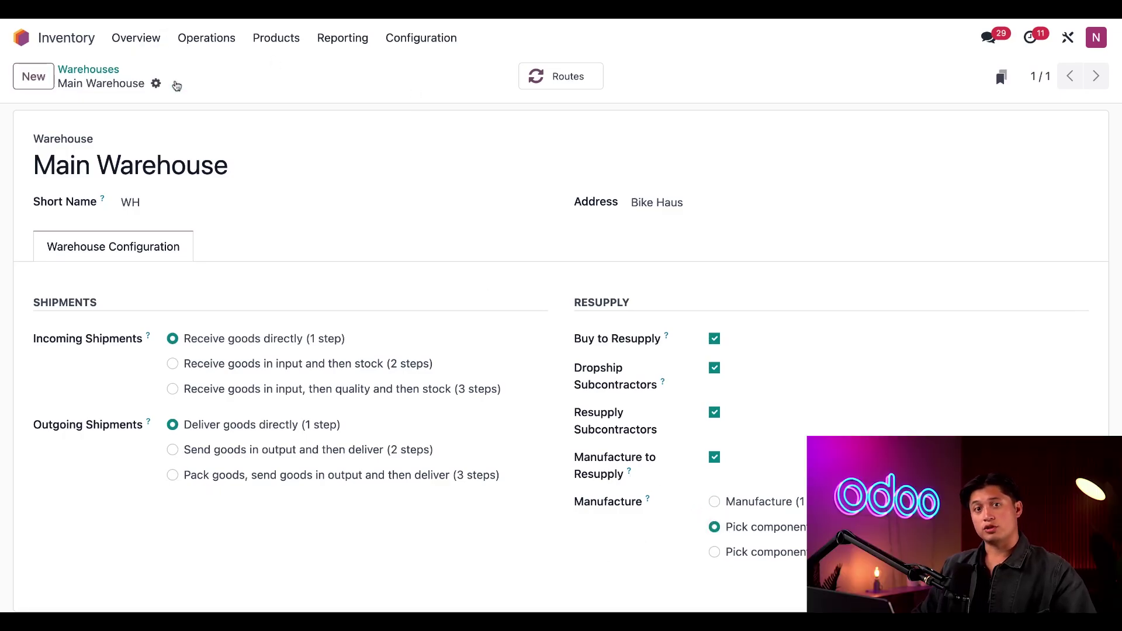
pyautogui.click(21, 37)
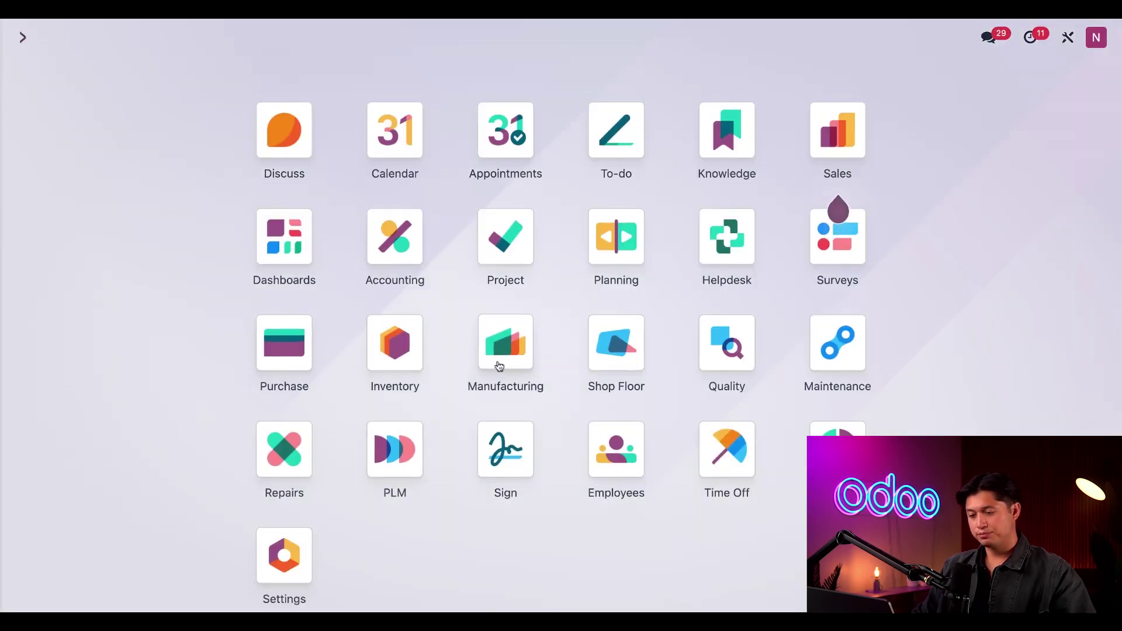
# Step: Create a new manufacturing order with product Coffee Table and confirm it as WH/MO/00405
pyautogui.click(500, 363)
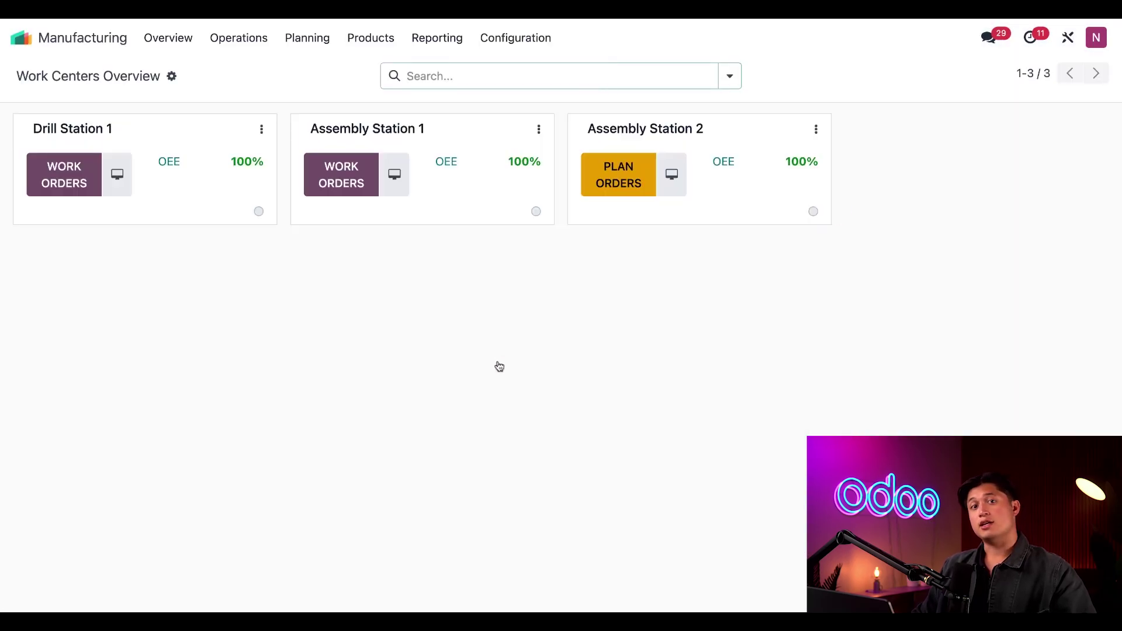
pyautogui.click(239, 42)
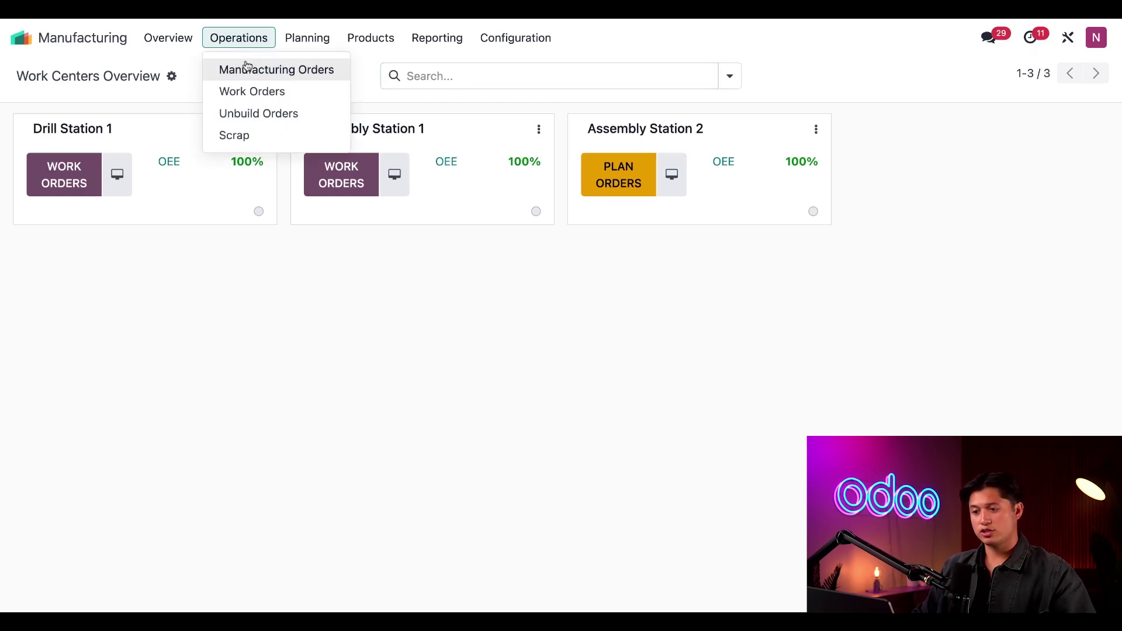
pyautogui.click(248, 69)
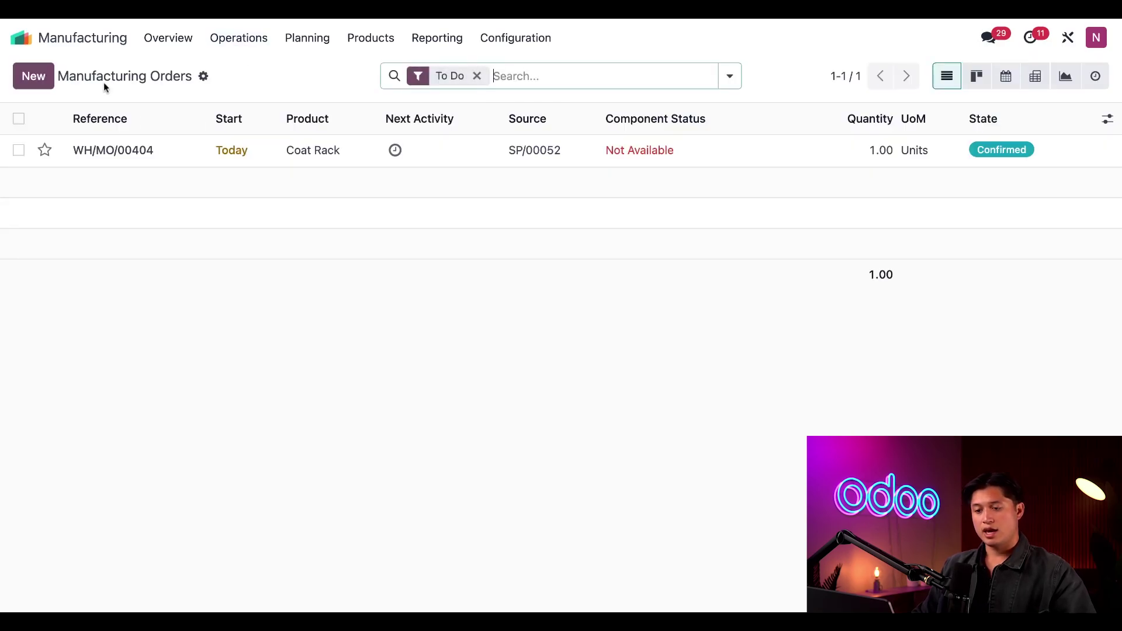
pyautogui.click(33, 76)
pyautogui.write('coff')
pyautogui.click(242, 263)
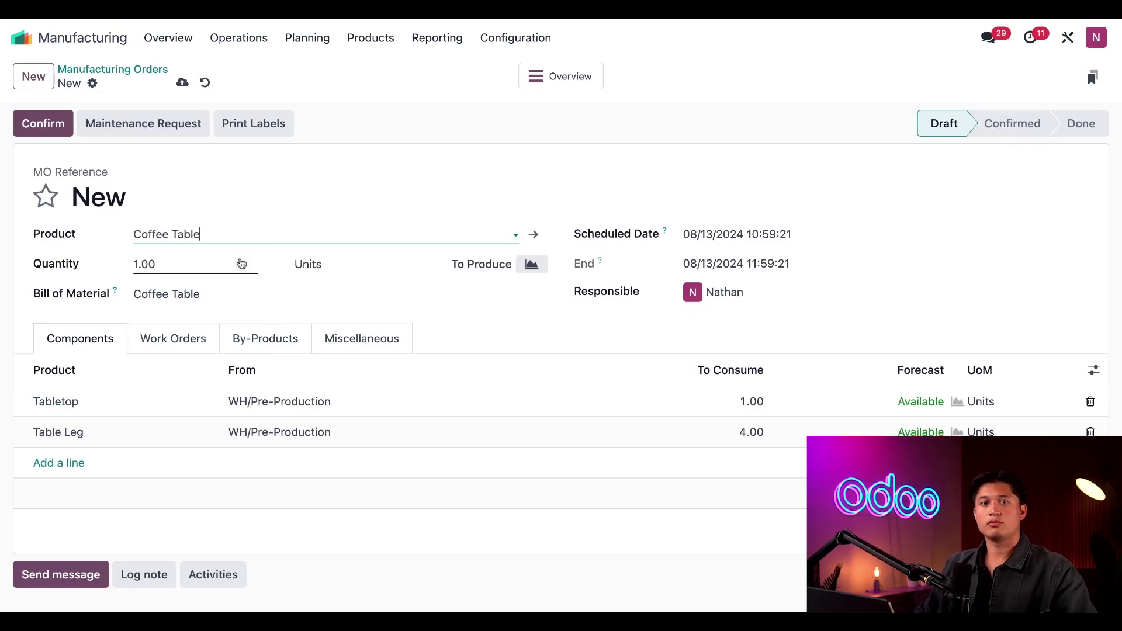
pyautogui.click(36, 123)
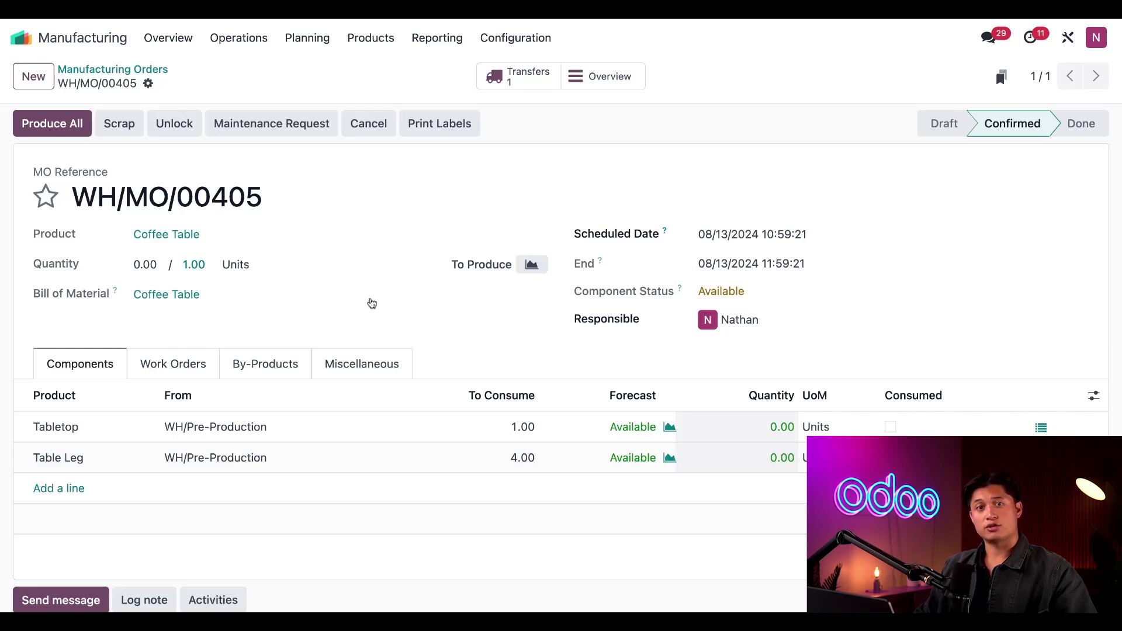
pyautogui.scroll(-3, 372, 304)
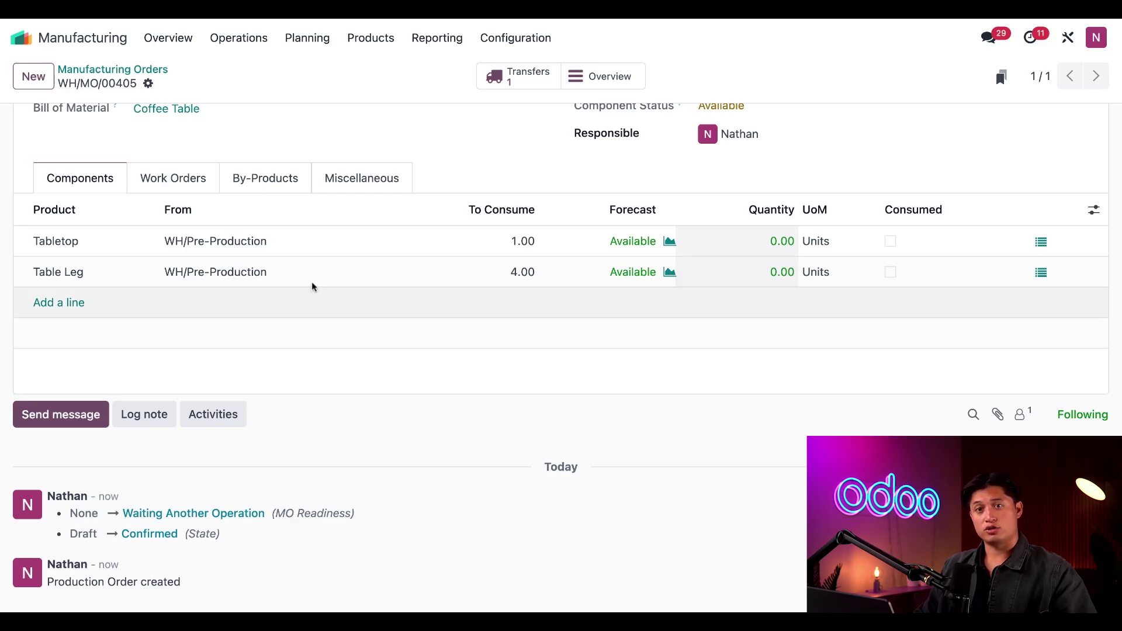
# Step: Validate pick transfer WH/PC/00081 and return to WH/MO/00405 to check component availability
pyautogui.click(520, 77)
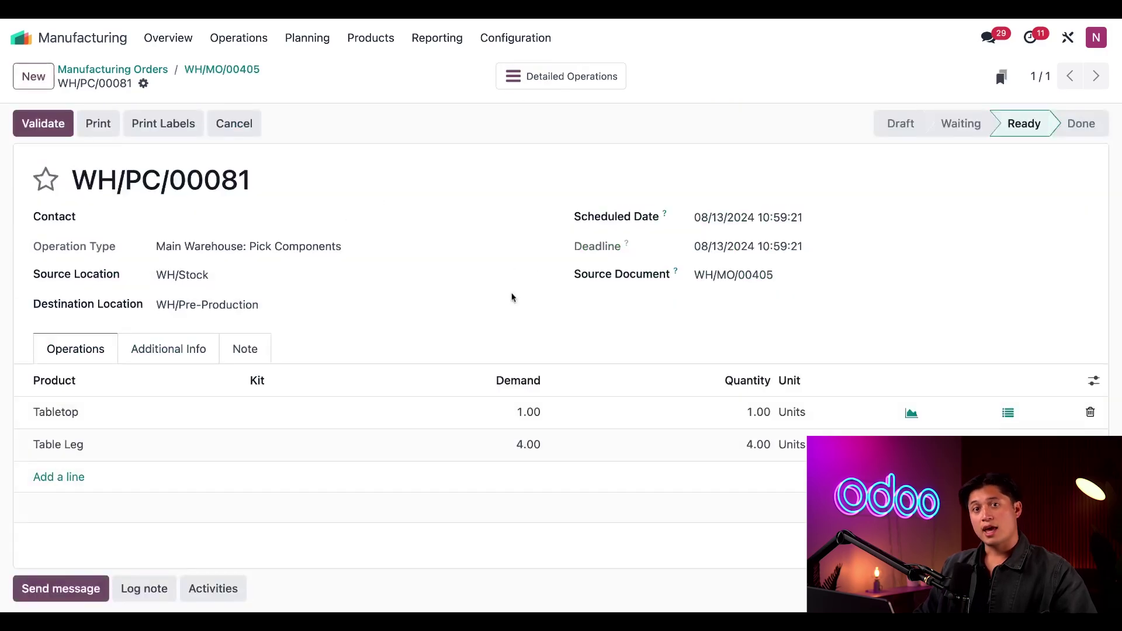
pyautogui.click(32, 129)
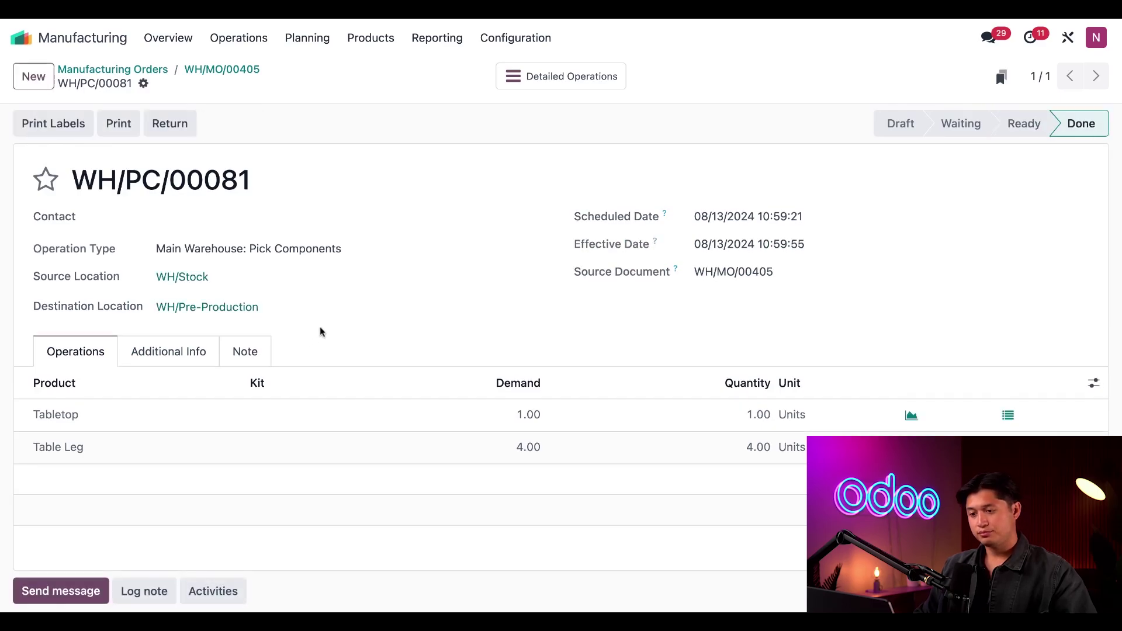
pyautogui.click(232, 70)
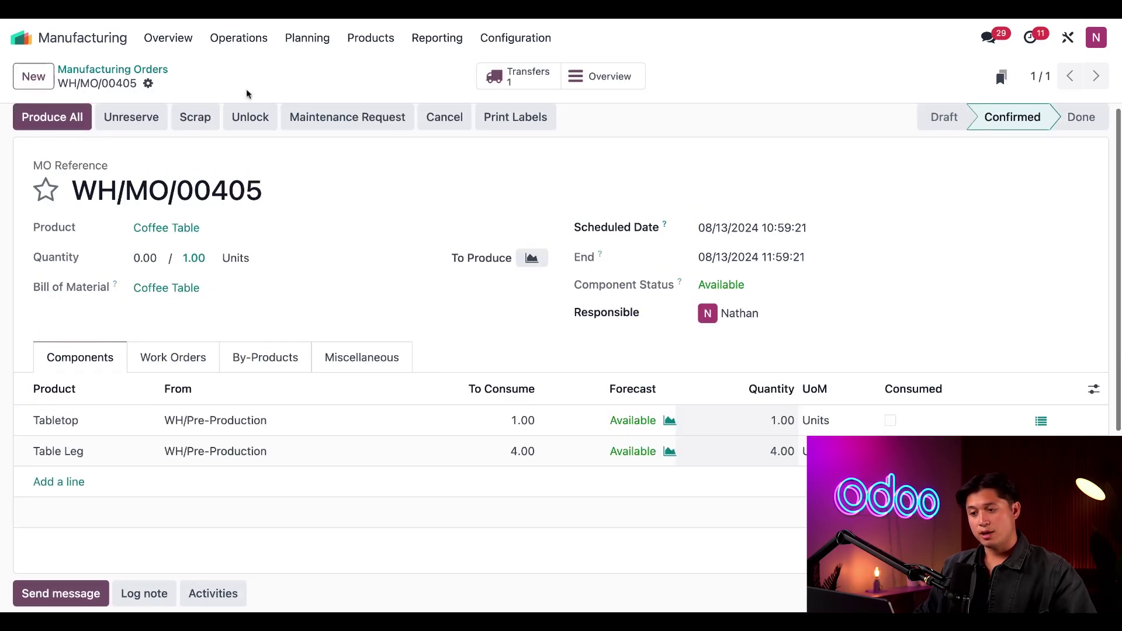
pyautogui.scroll(-4, 354, 318)
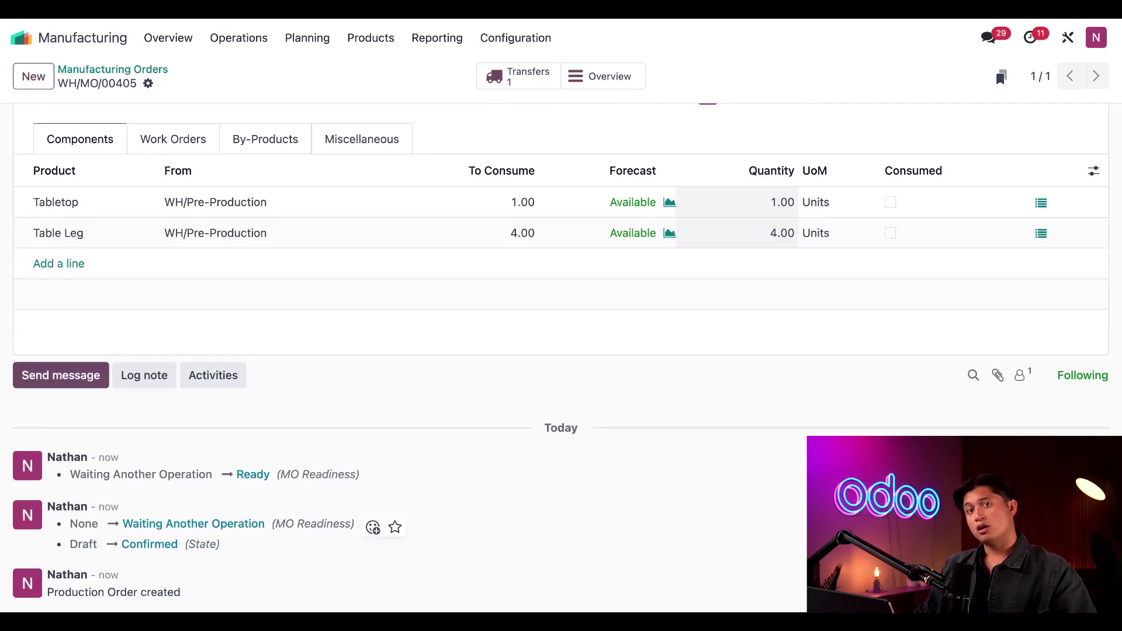
pyautogui.scroll(4, 351, 497)
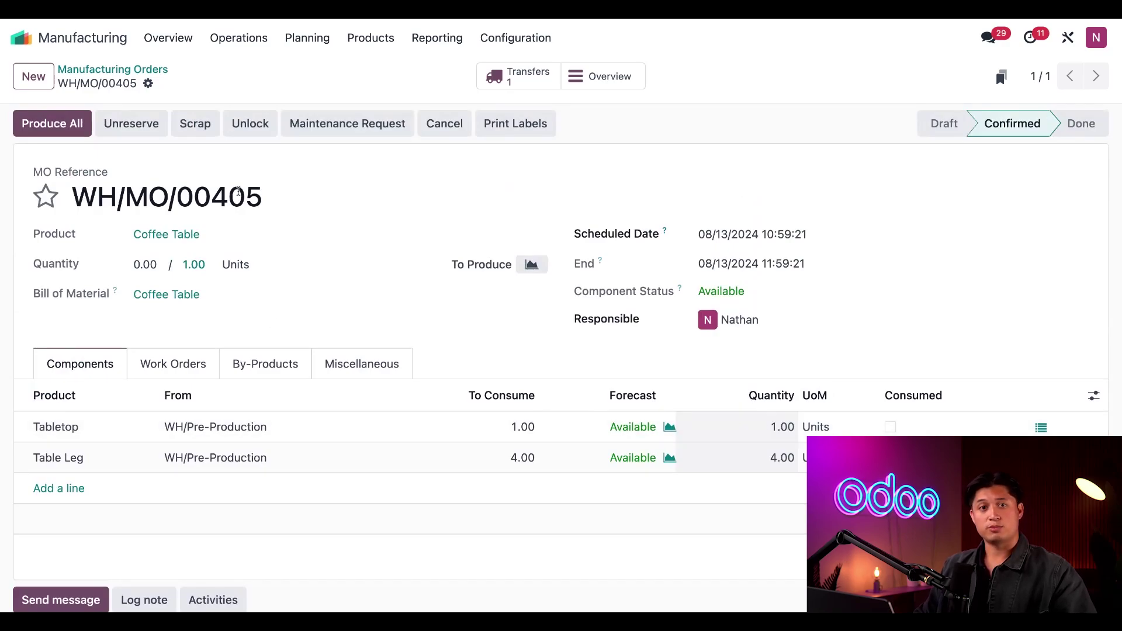
# Step: Scrap one Tabletop from WH/MO/00405 with Replenish Quantities ticked, then review the updated order
pyautogui.click(198, 124)
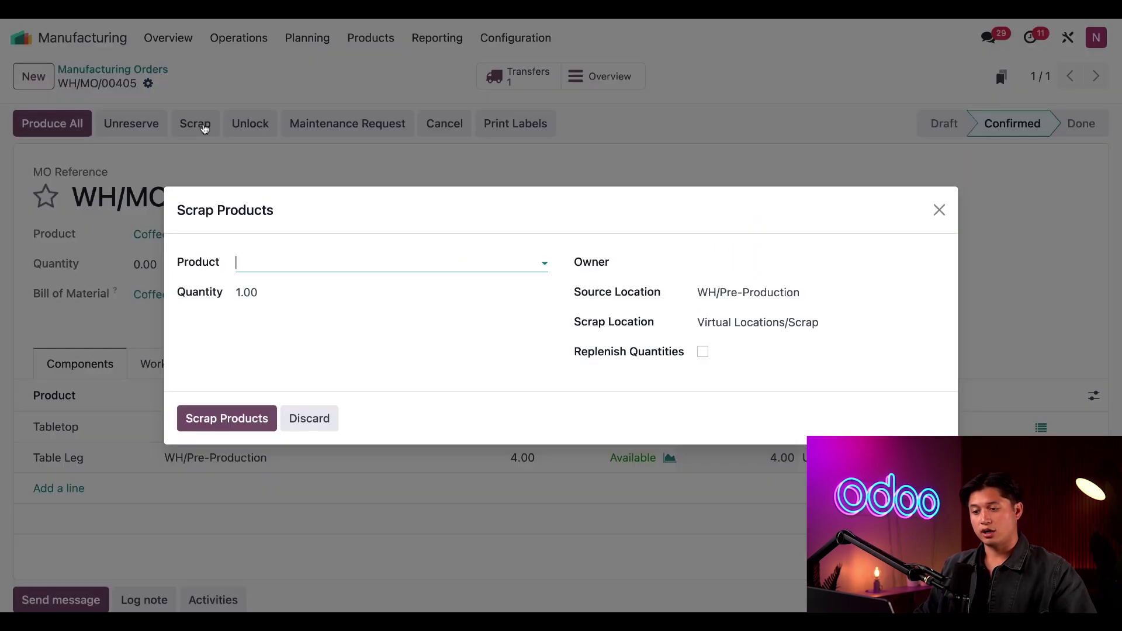
pyautogui.click(358, 261)
pyautogui.click(325, 311)
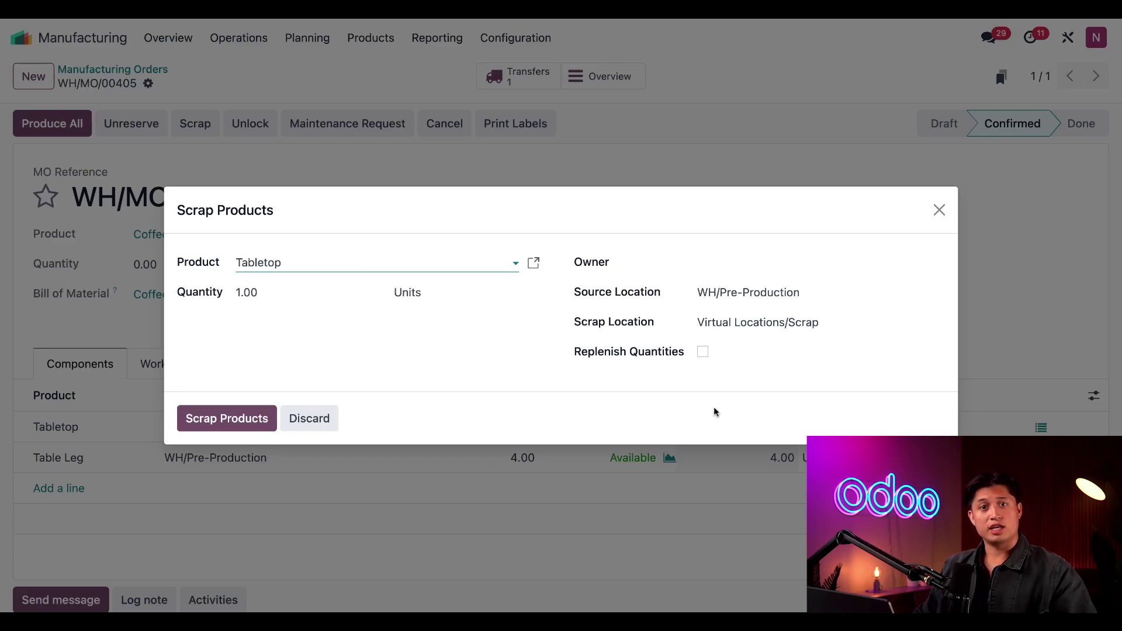
pyautogui.click(702, 351)
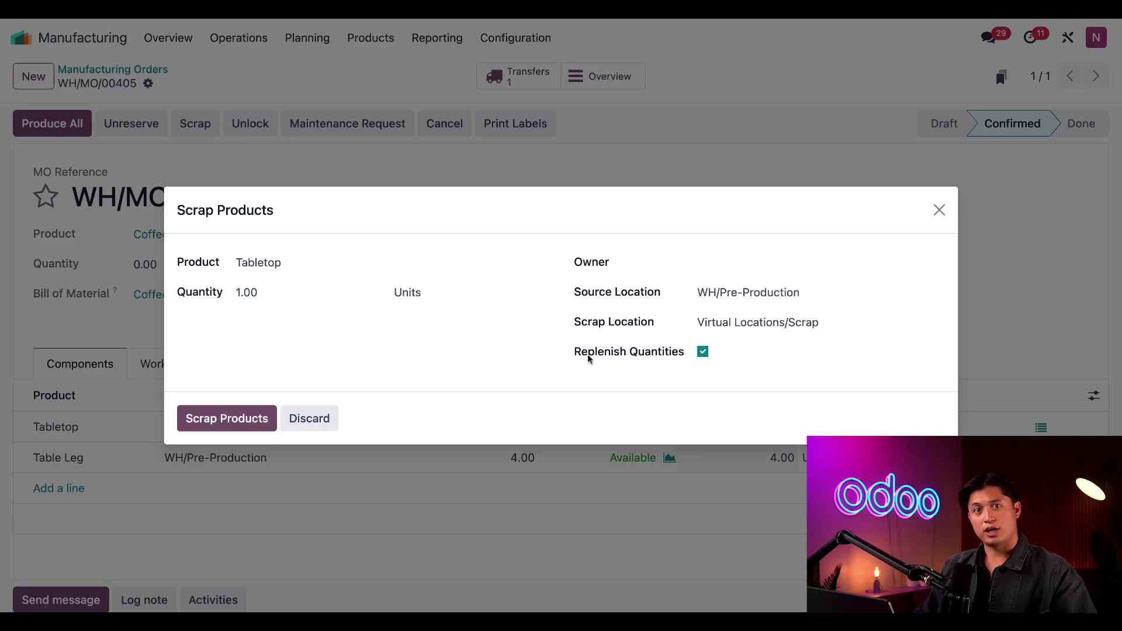
pyautogui.click(240, 418)
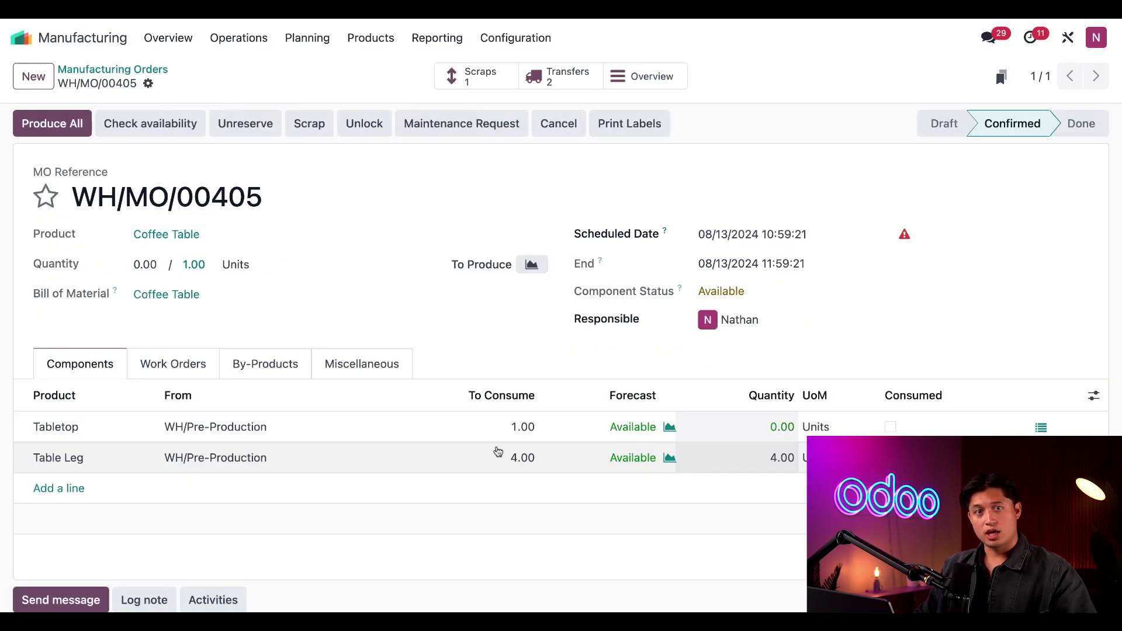
pyautogui.scroll(-5, 182, 460)
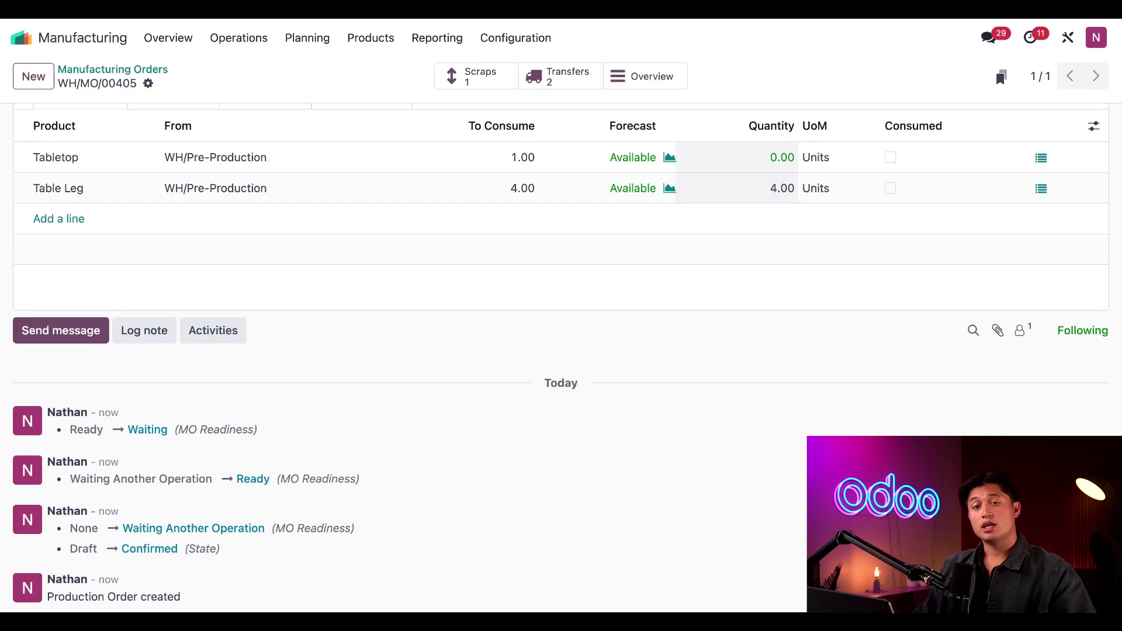
pyautogui.scroll(3, 561, 358)
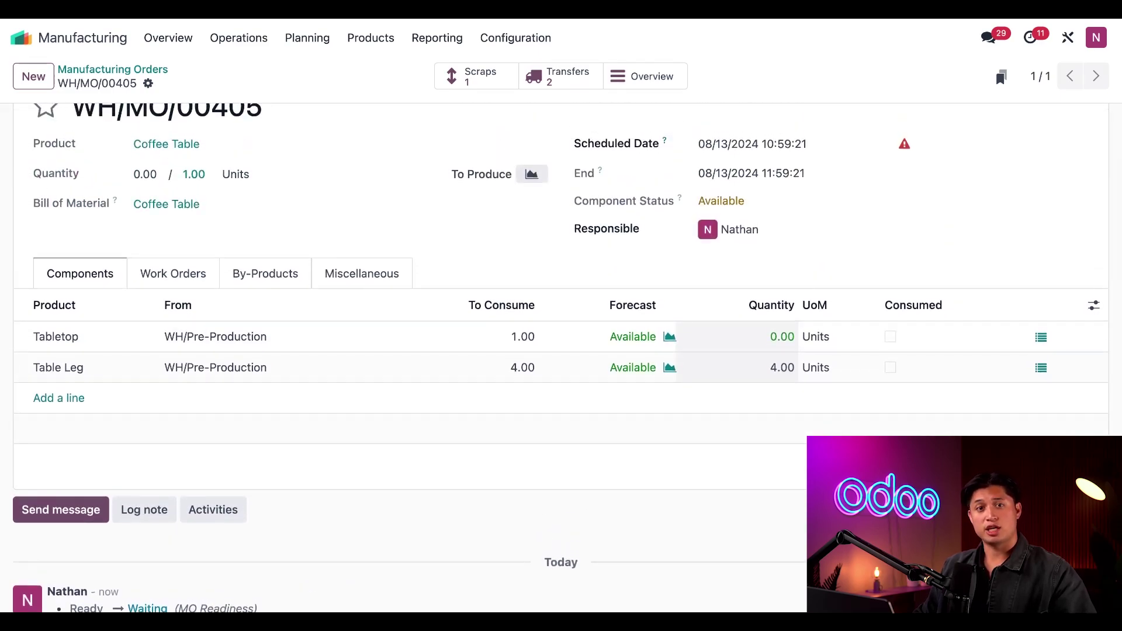
pyautogui.scroll(2, 447, 153)
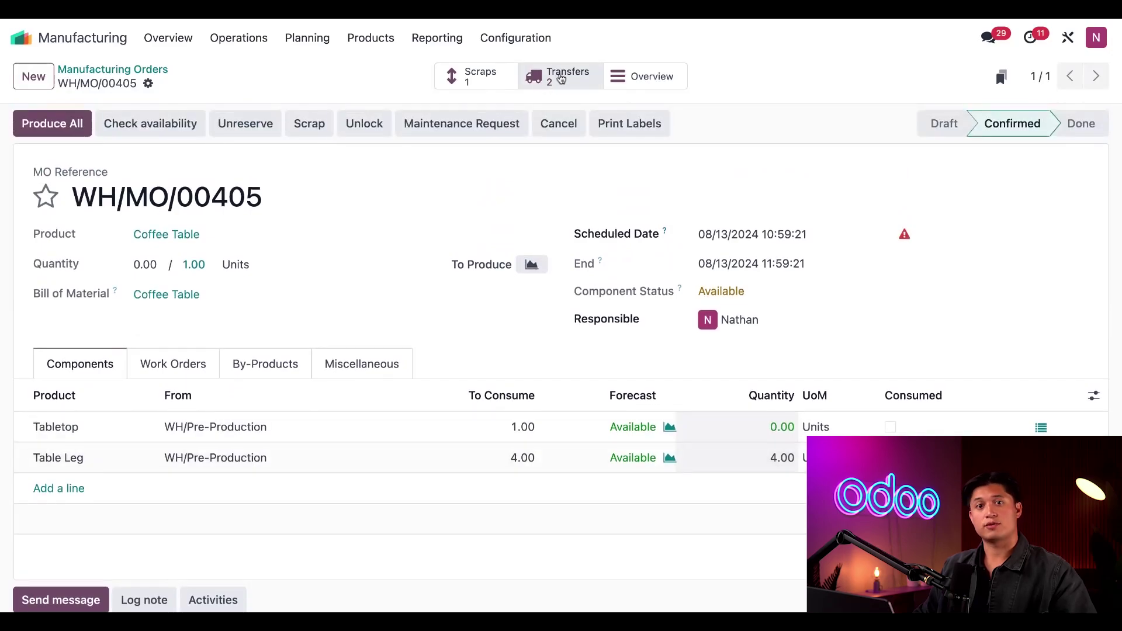
# Step: Validate replenishment pick WH/PC/00082 from the order's transfers and return to WH/MO/00405
pyautogui.click(561, 77)
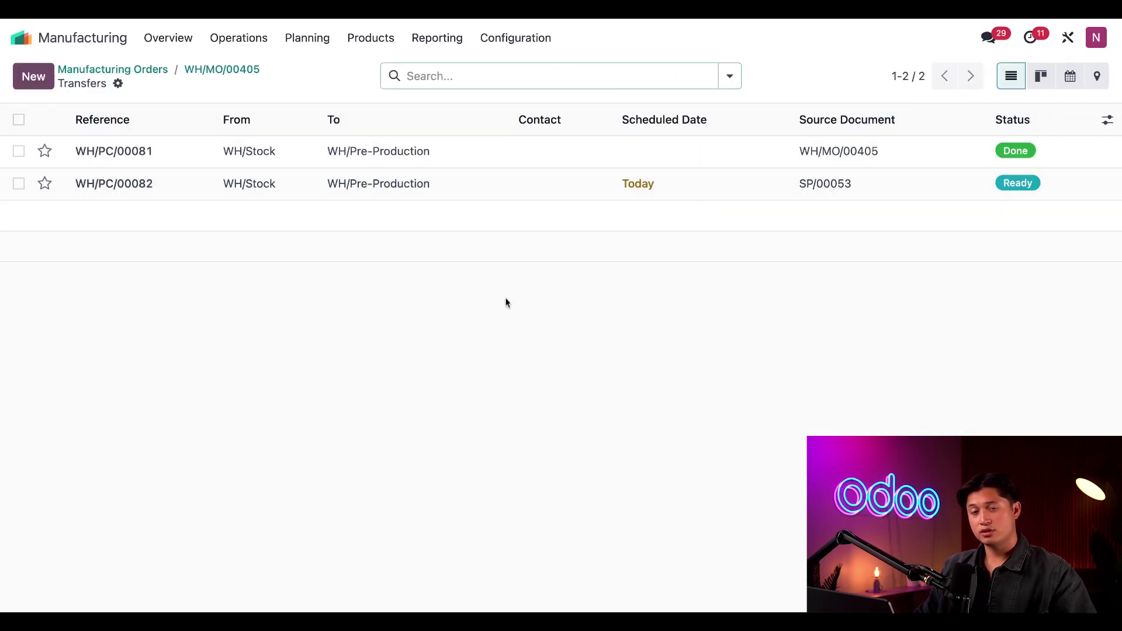
pyautogui.click(514, 190)
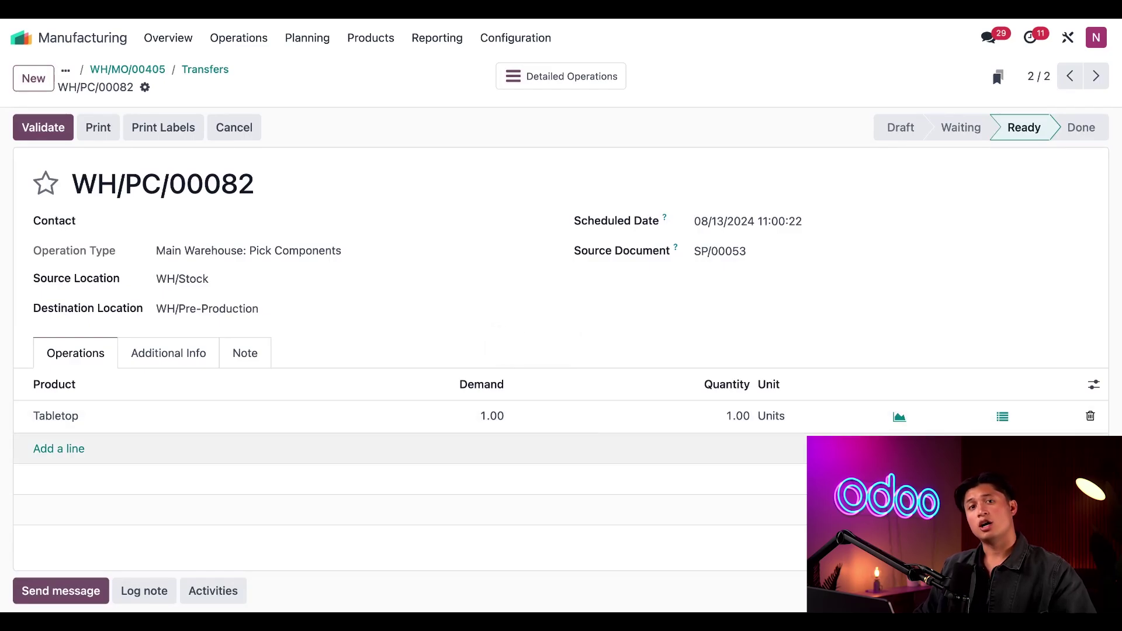
pyautogui.click(42, 128)
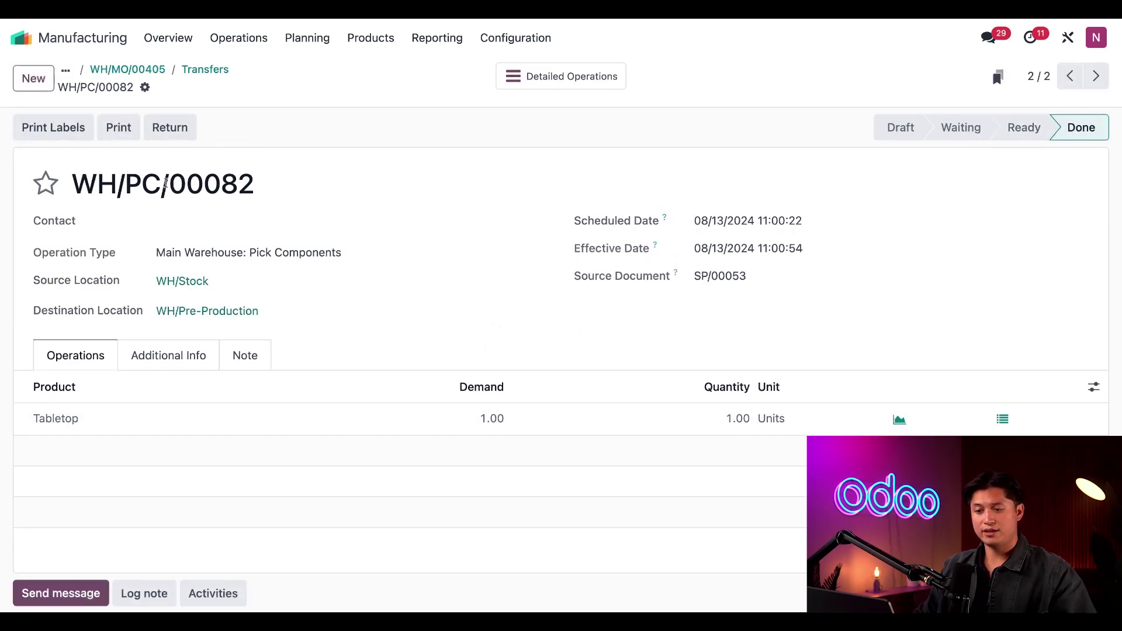
pyautogui.click(153, 72)
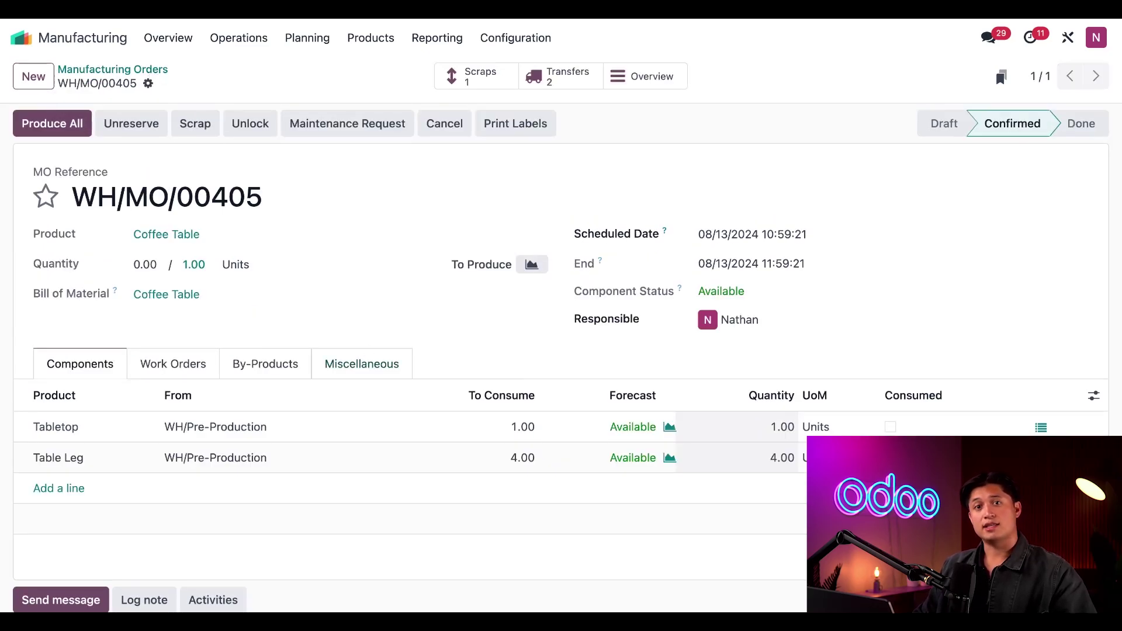
pyautogui.scroll(-5, 724, 298)
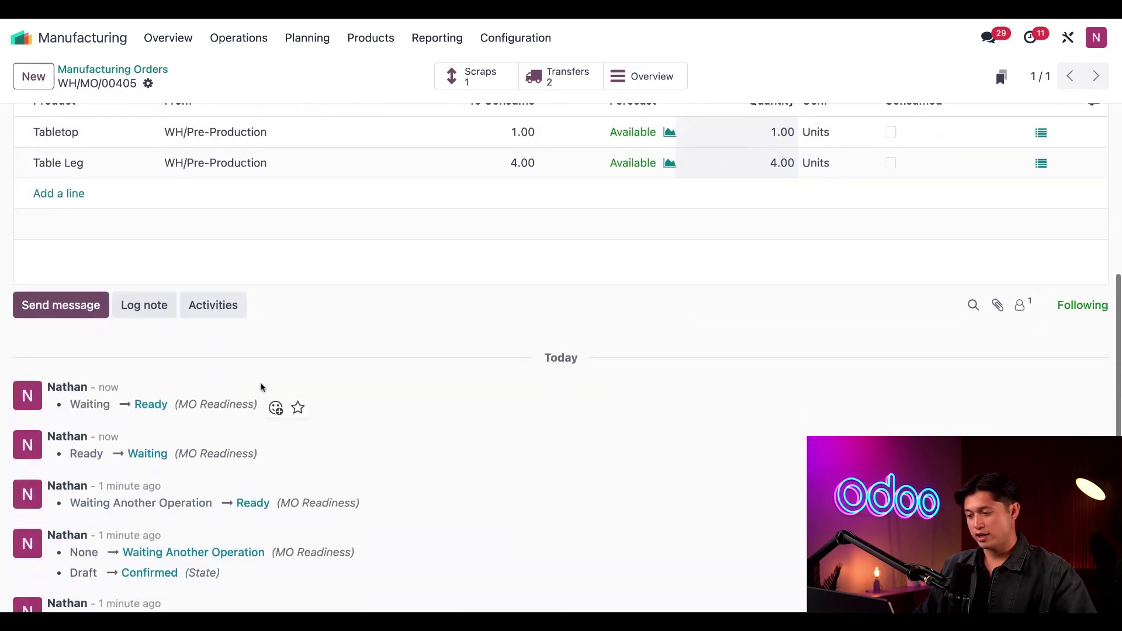